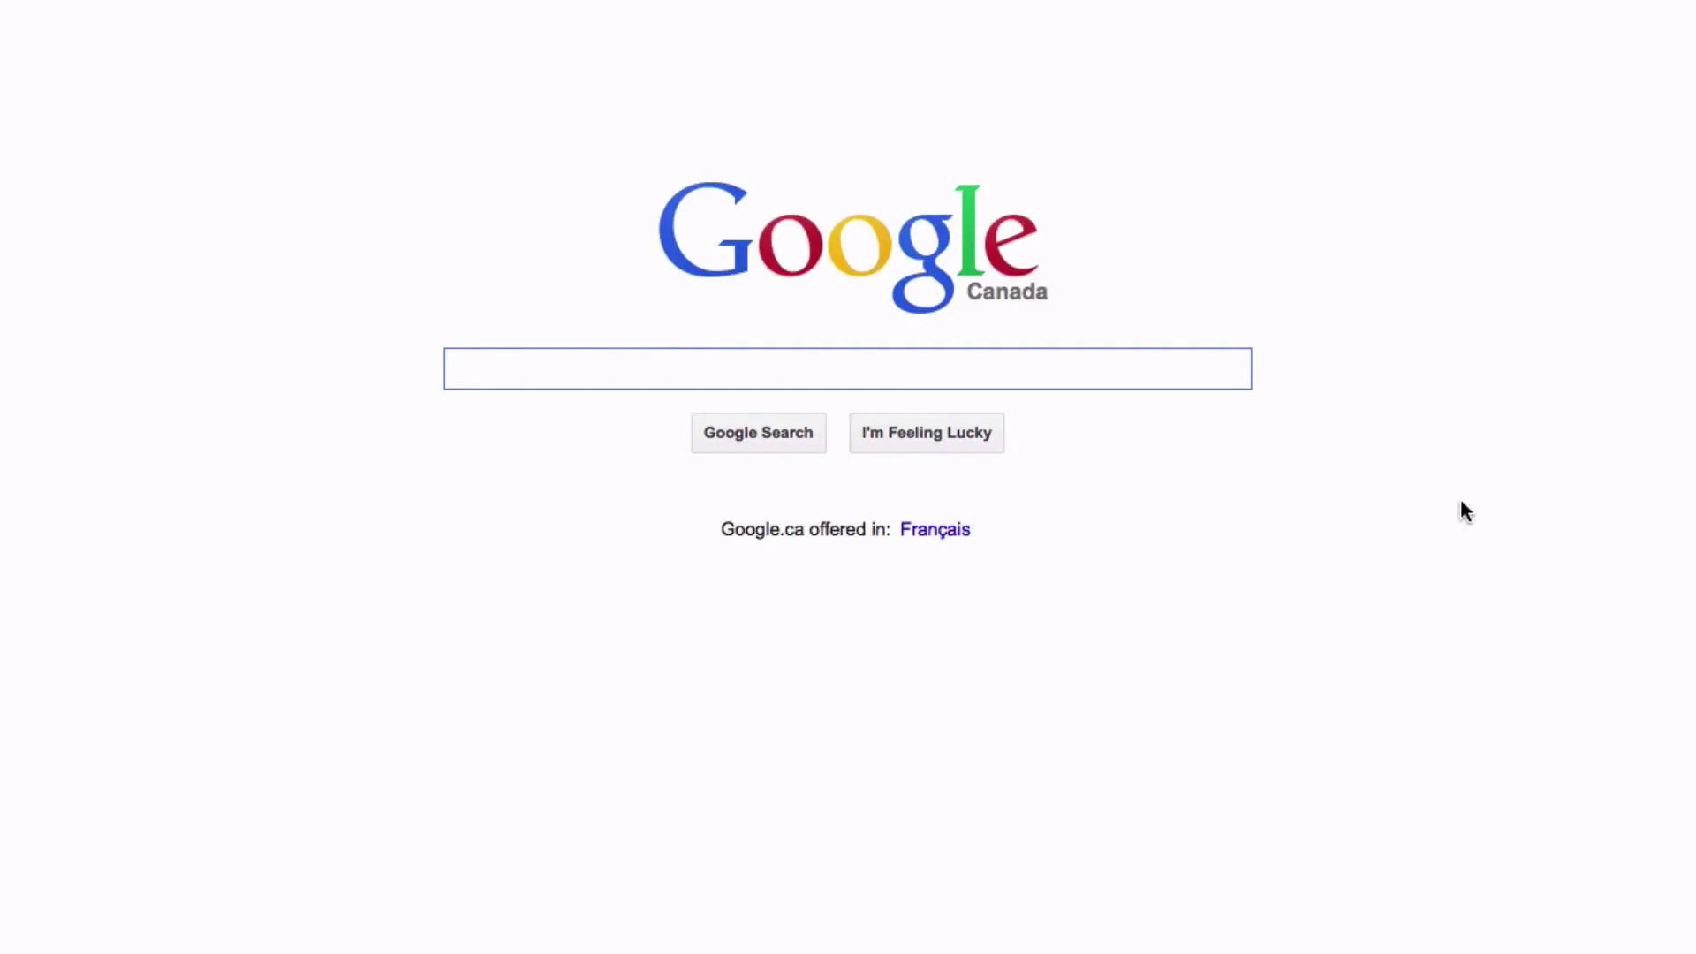
# - Search 'healey statistics' and open the Nelson Education Statistics, 2nd Edition companion site
pyautogui.press('Down')
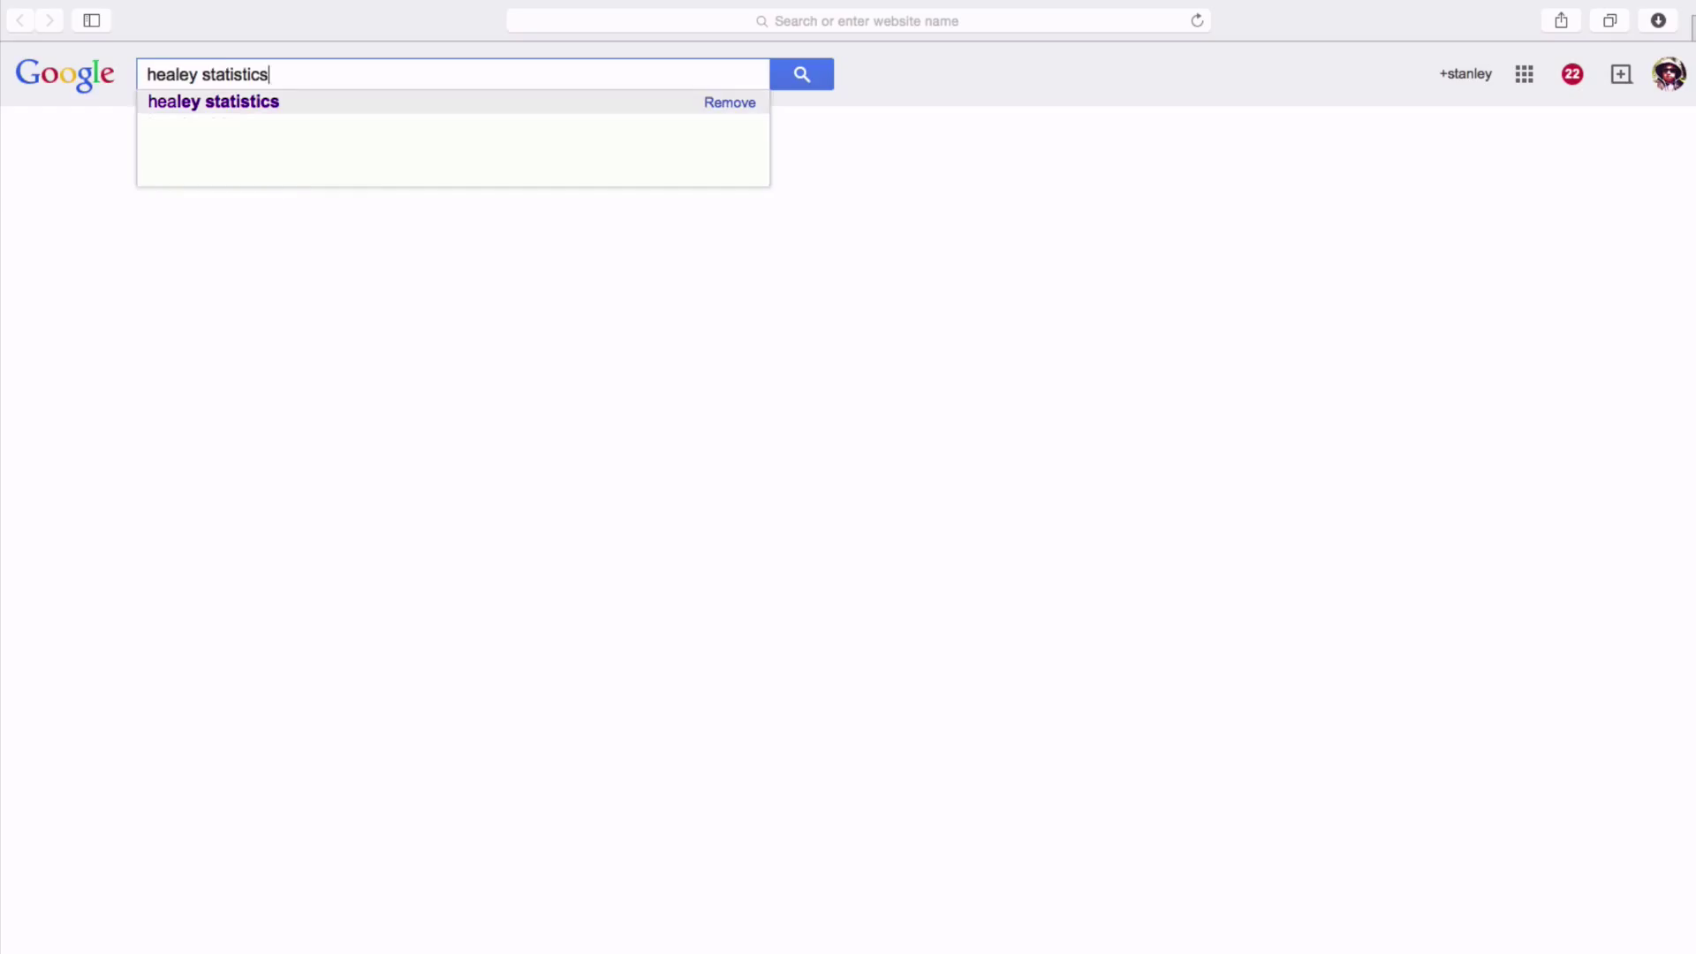
pyautogui.press('Return')
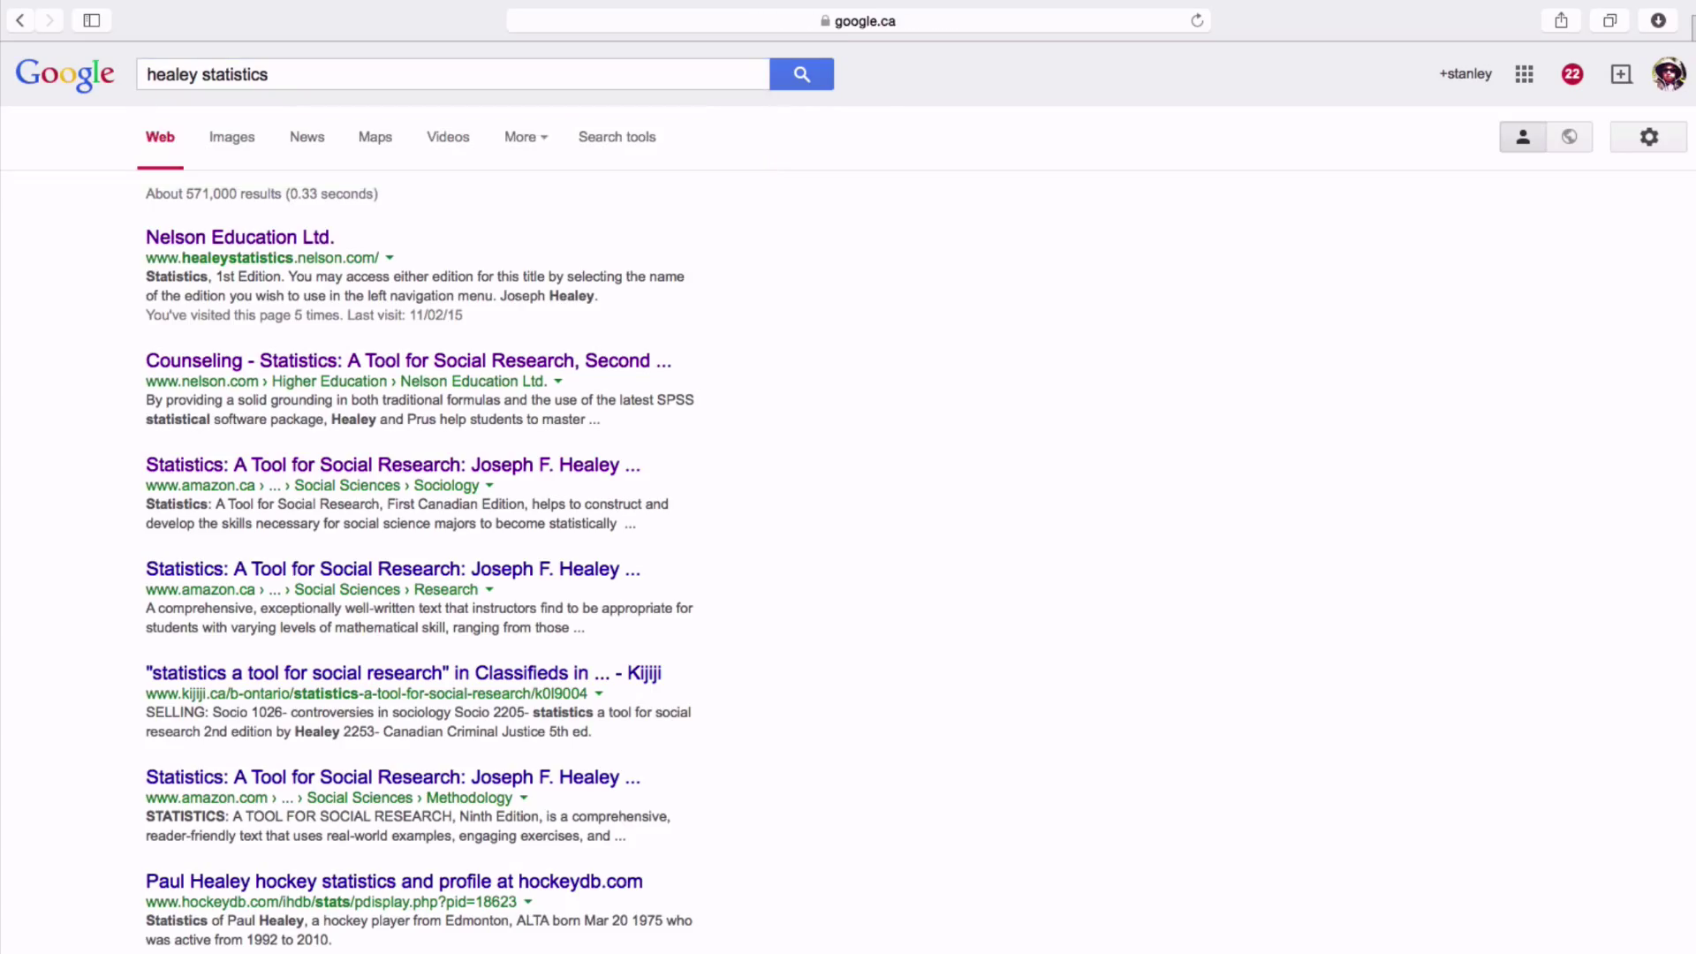
pyautogui.click(318, 238)
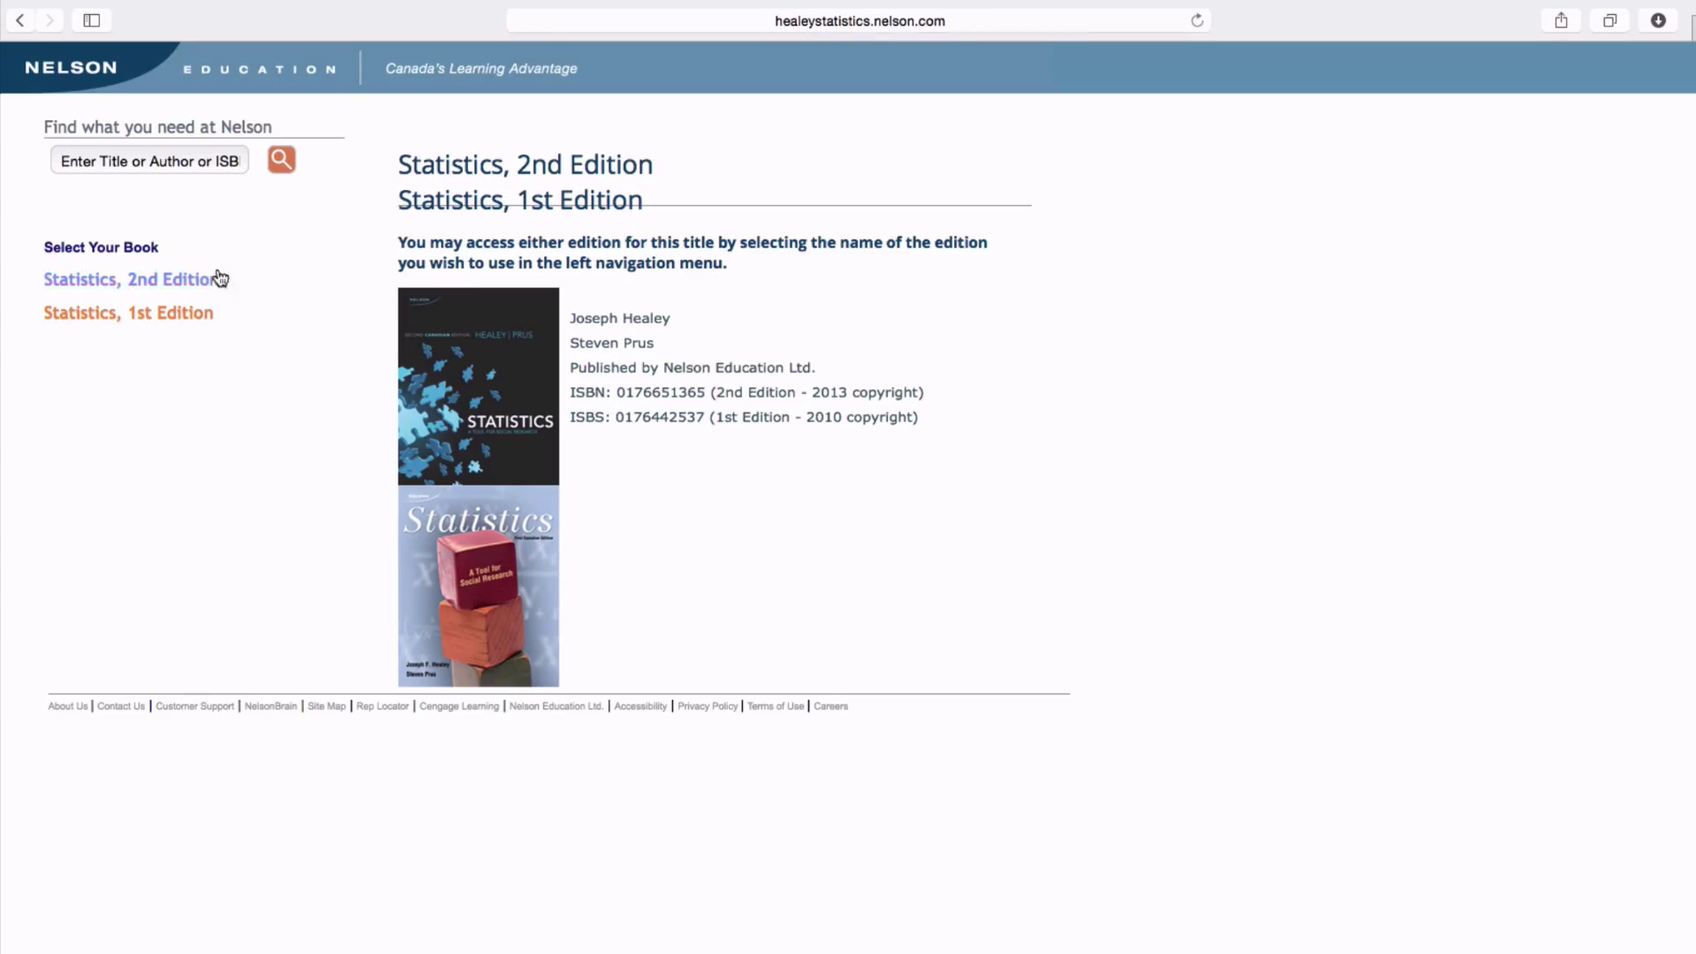
pyautogui.click(210, 281)
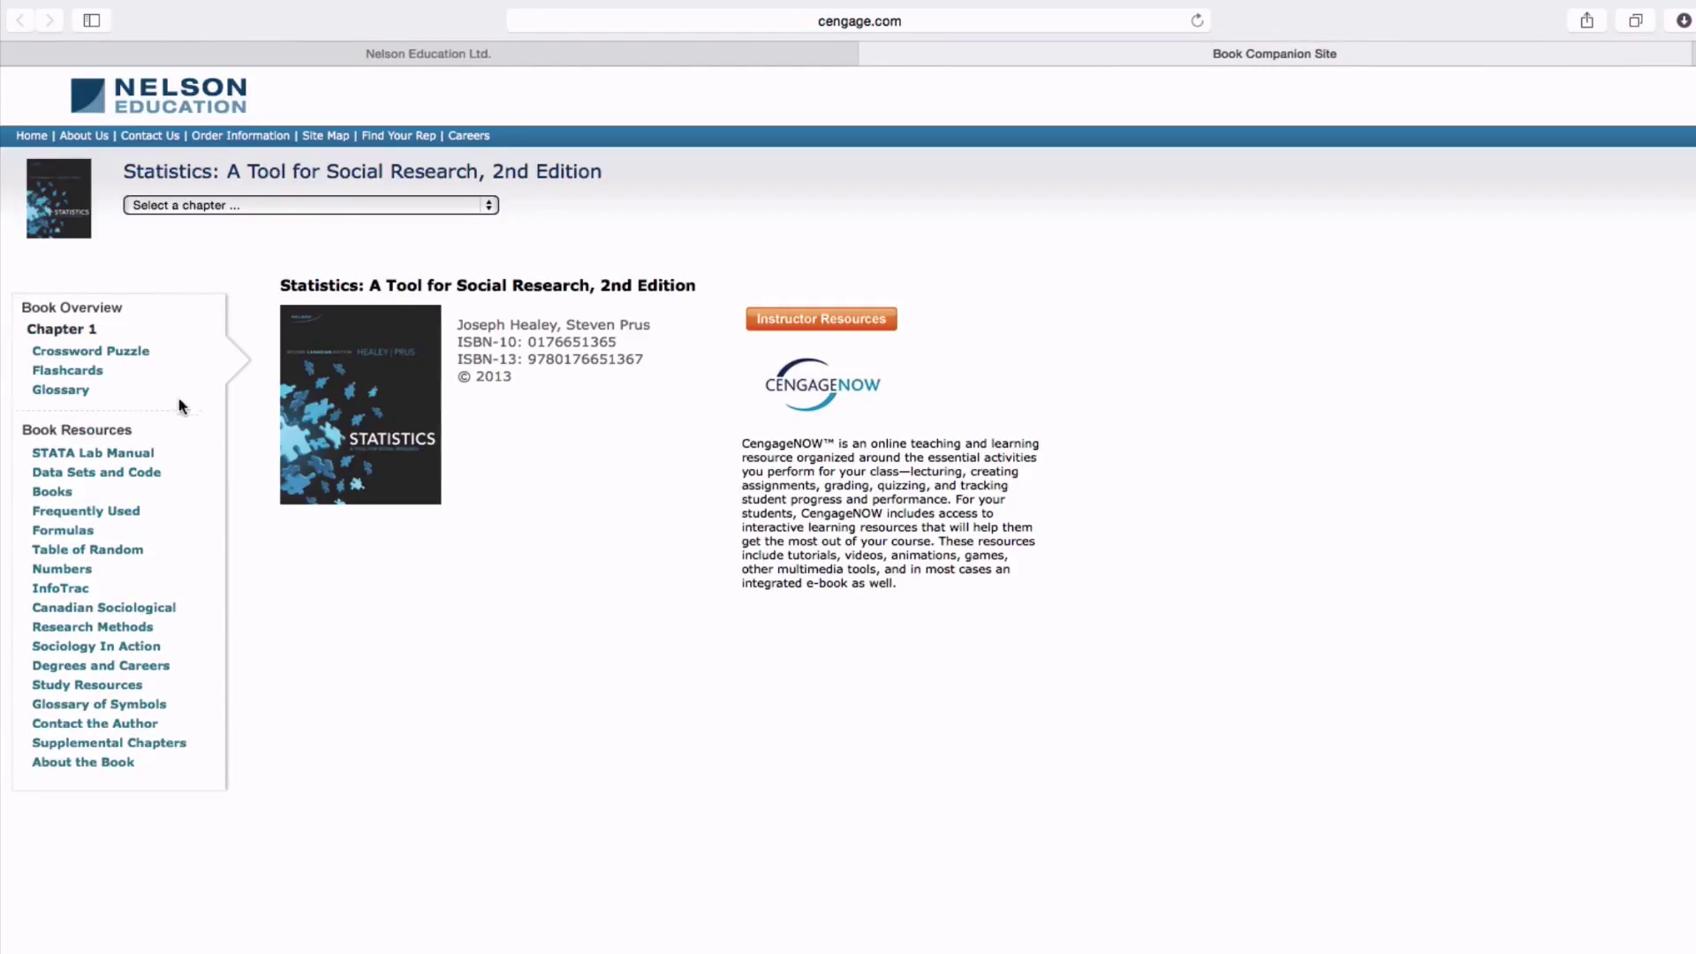
# - Download the shortened 2006 Census dataset from Data Sets and Code and open the .sav in SPSS
pyautogui.click(140, 476)
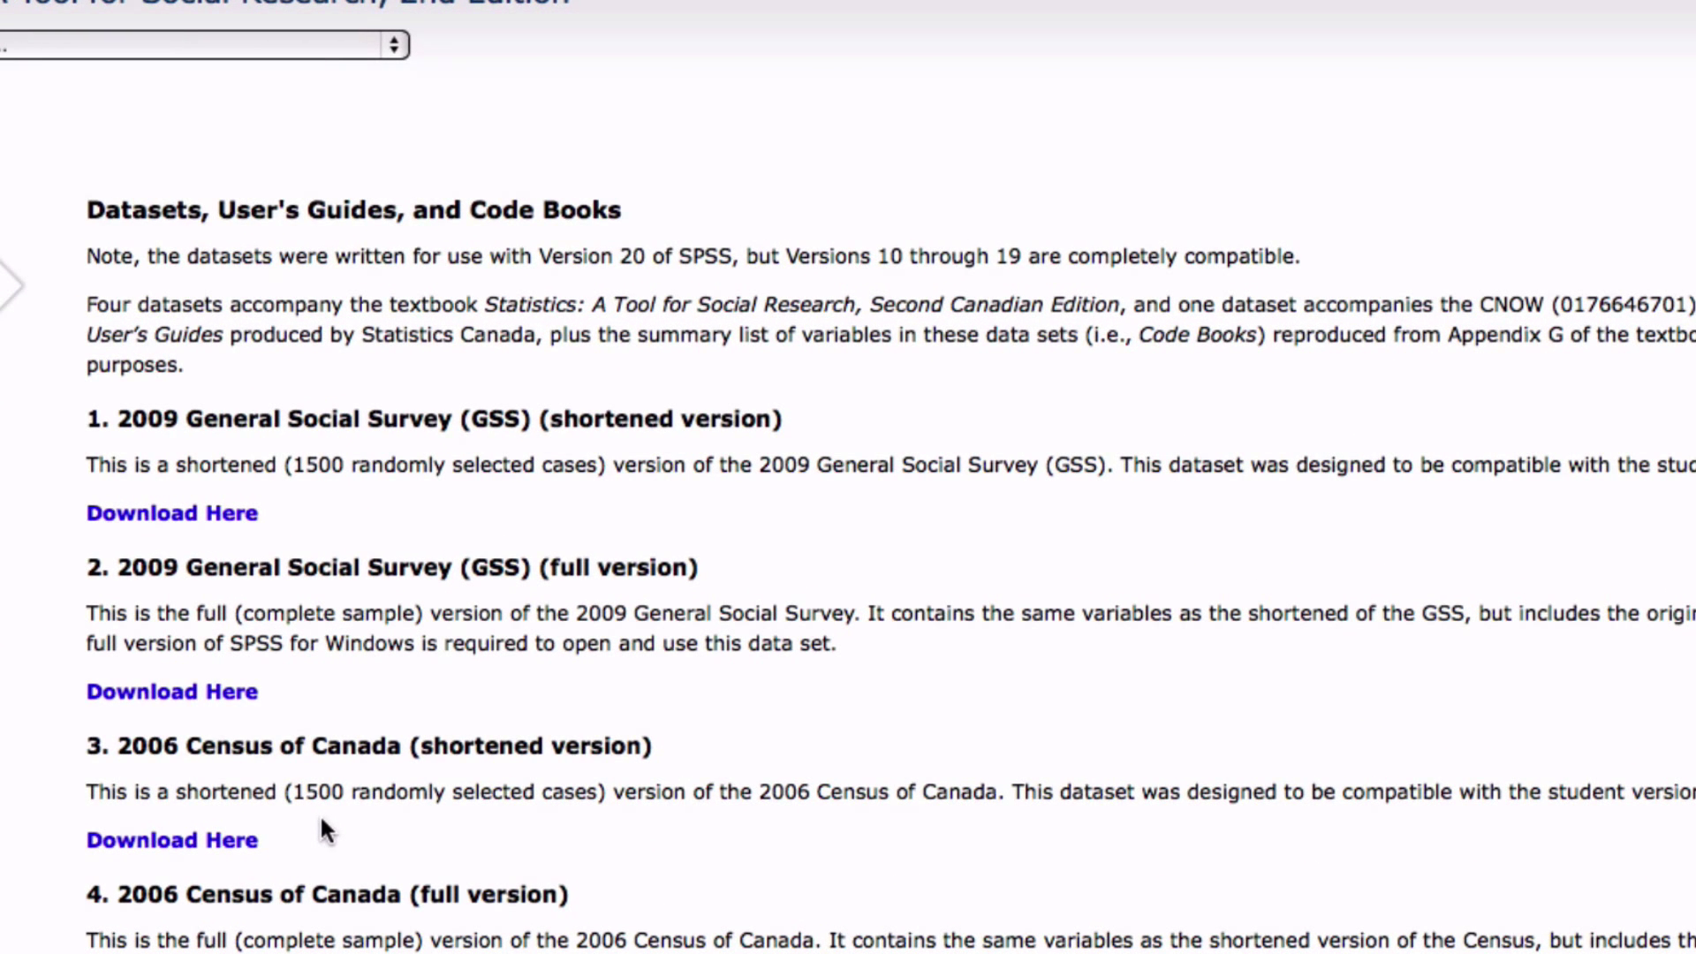
pyautogui.click(225, 841)
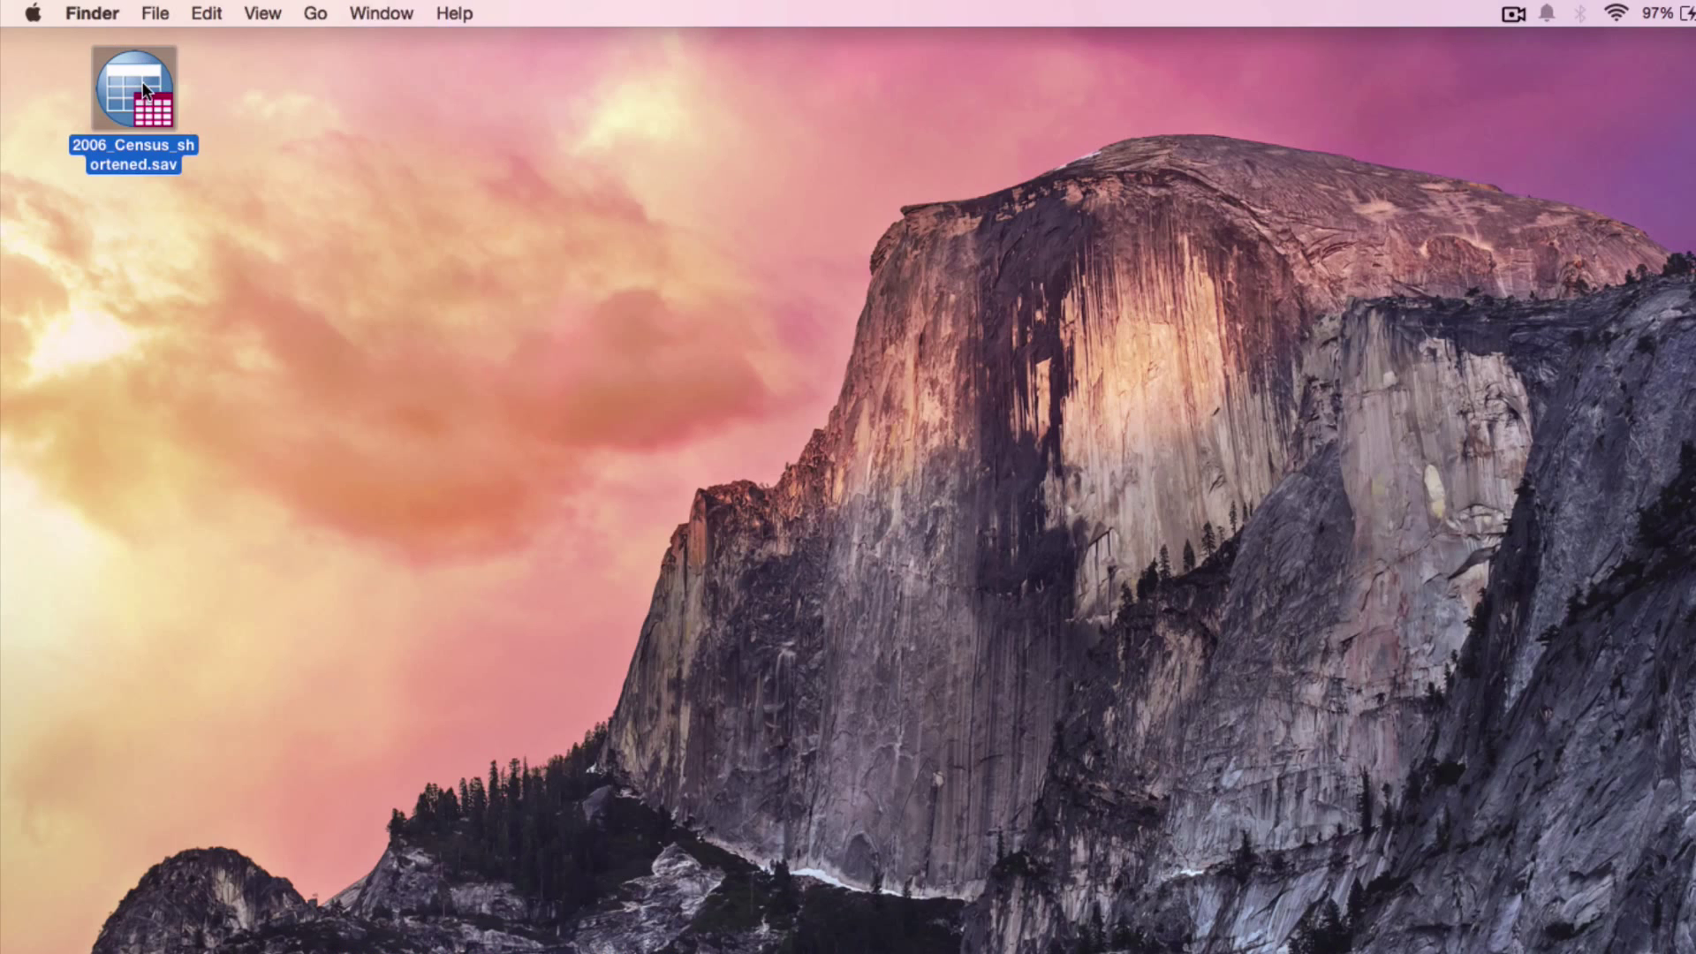
pyautogui.doubleClick(144, 89)
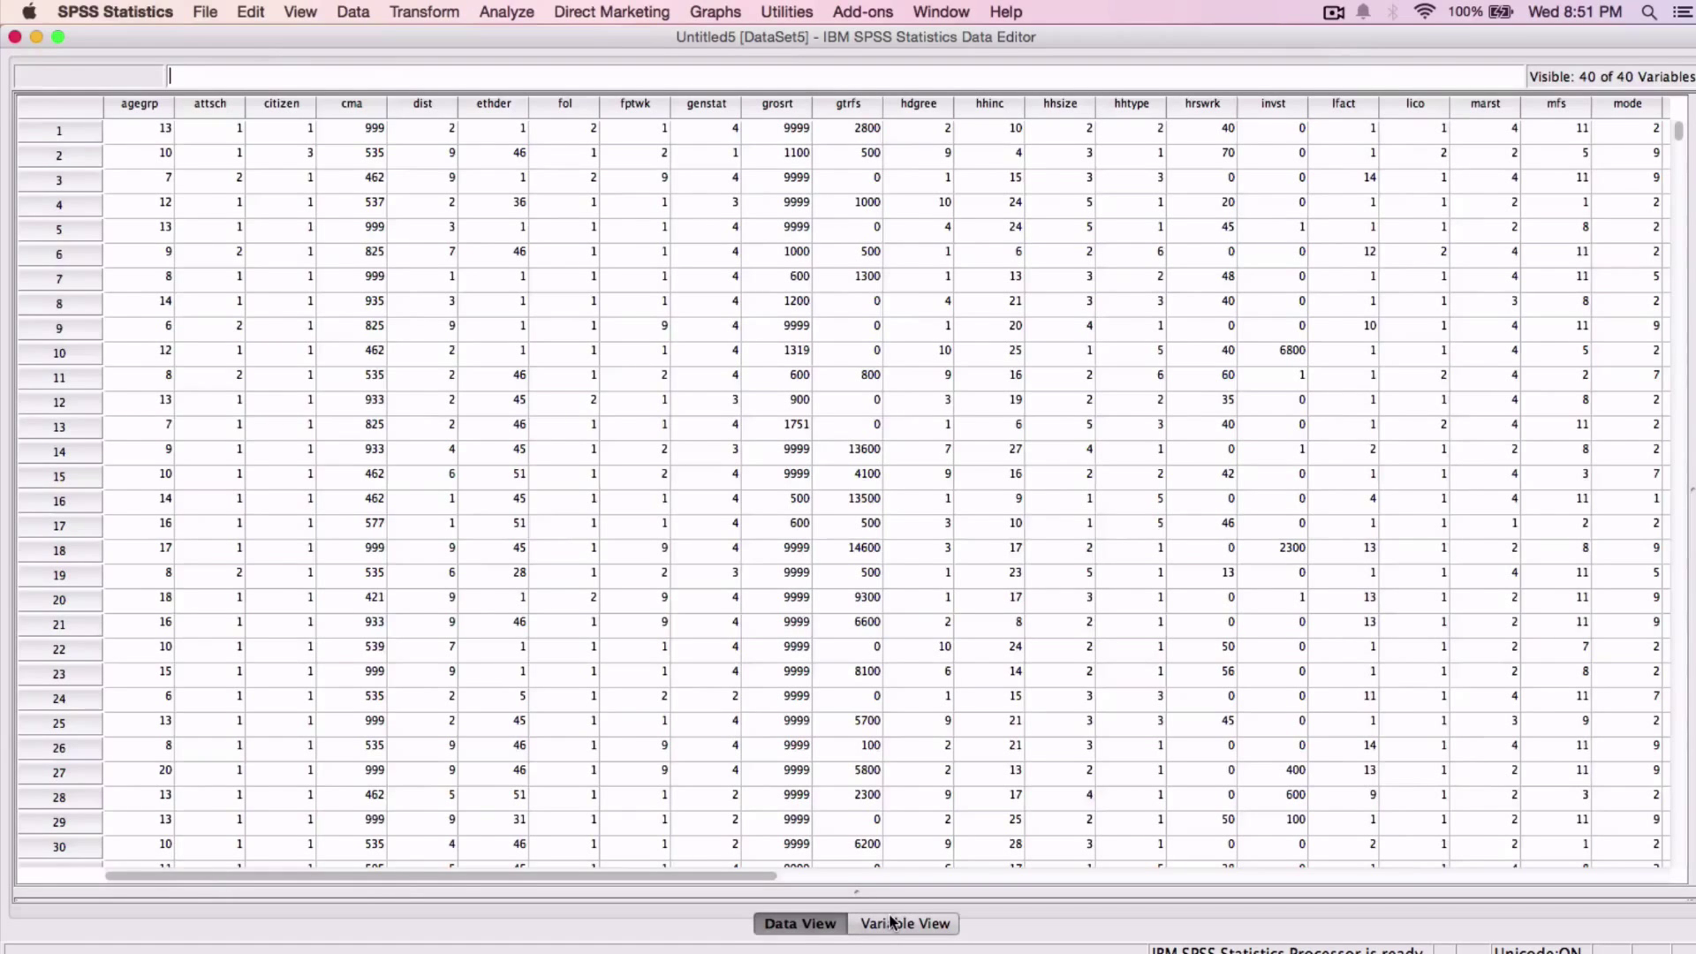
# - Switch the Data Editor to Variable View and select the totinc total income row
pyautogui.click(891, 922)
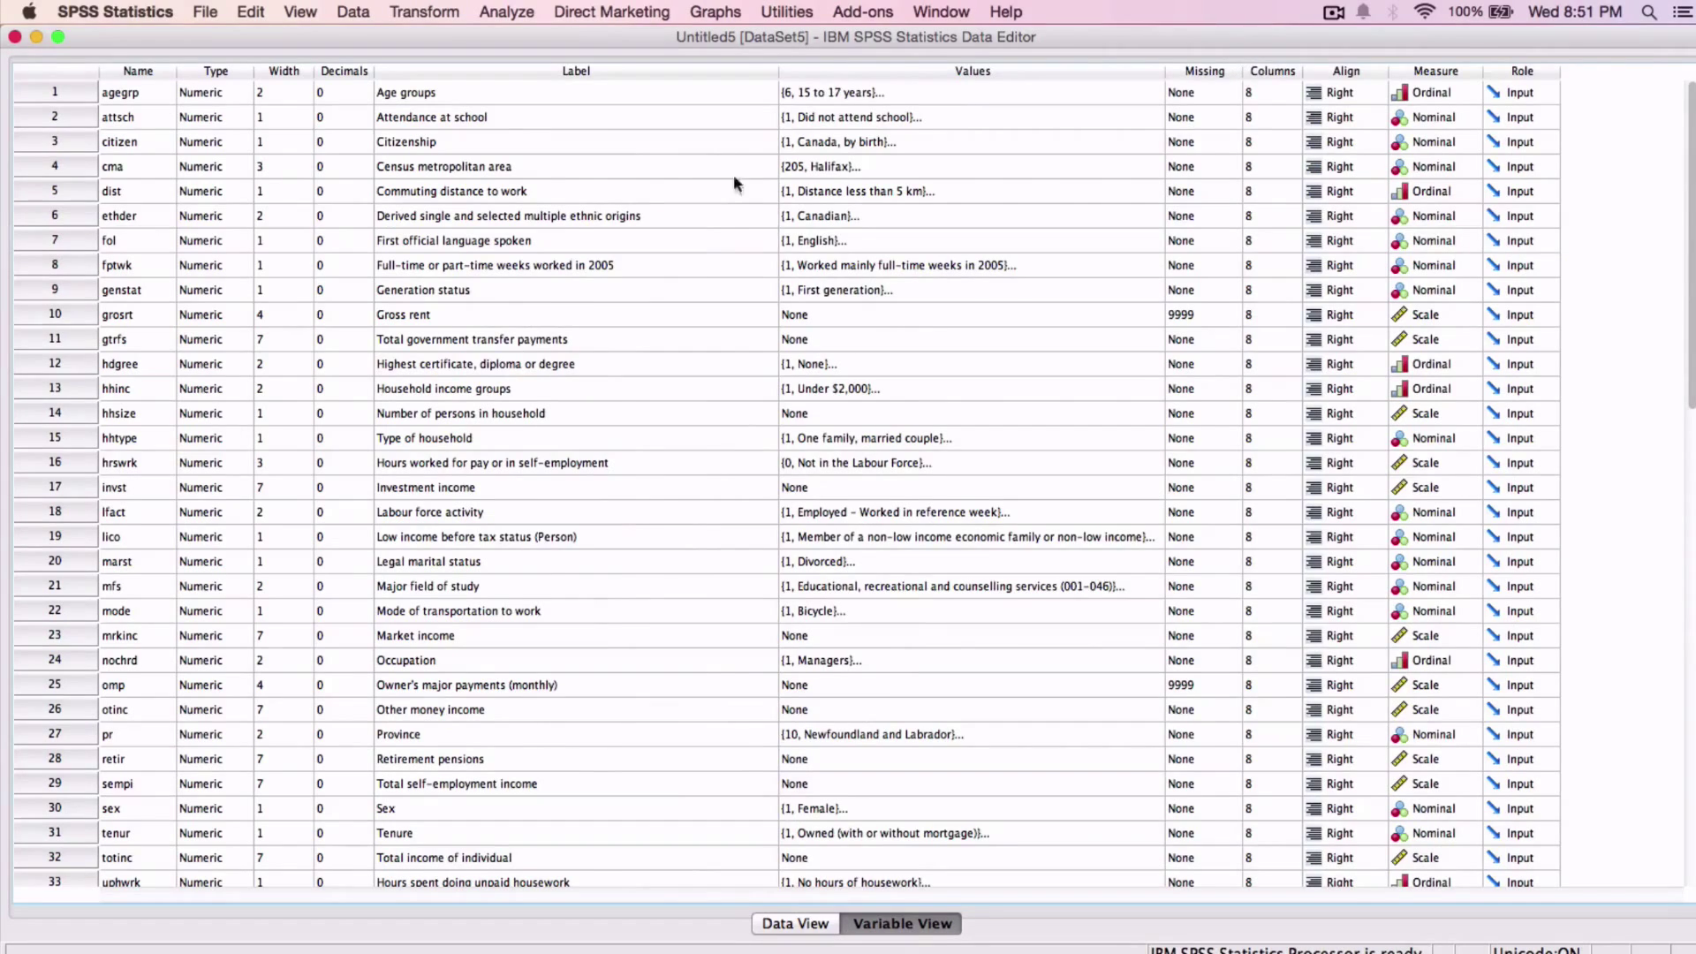
pyautogui.click(54, 861)
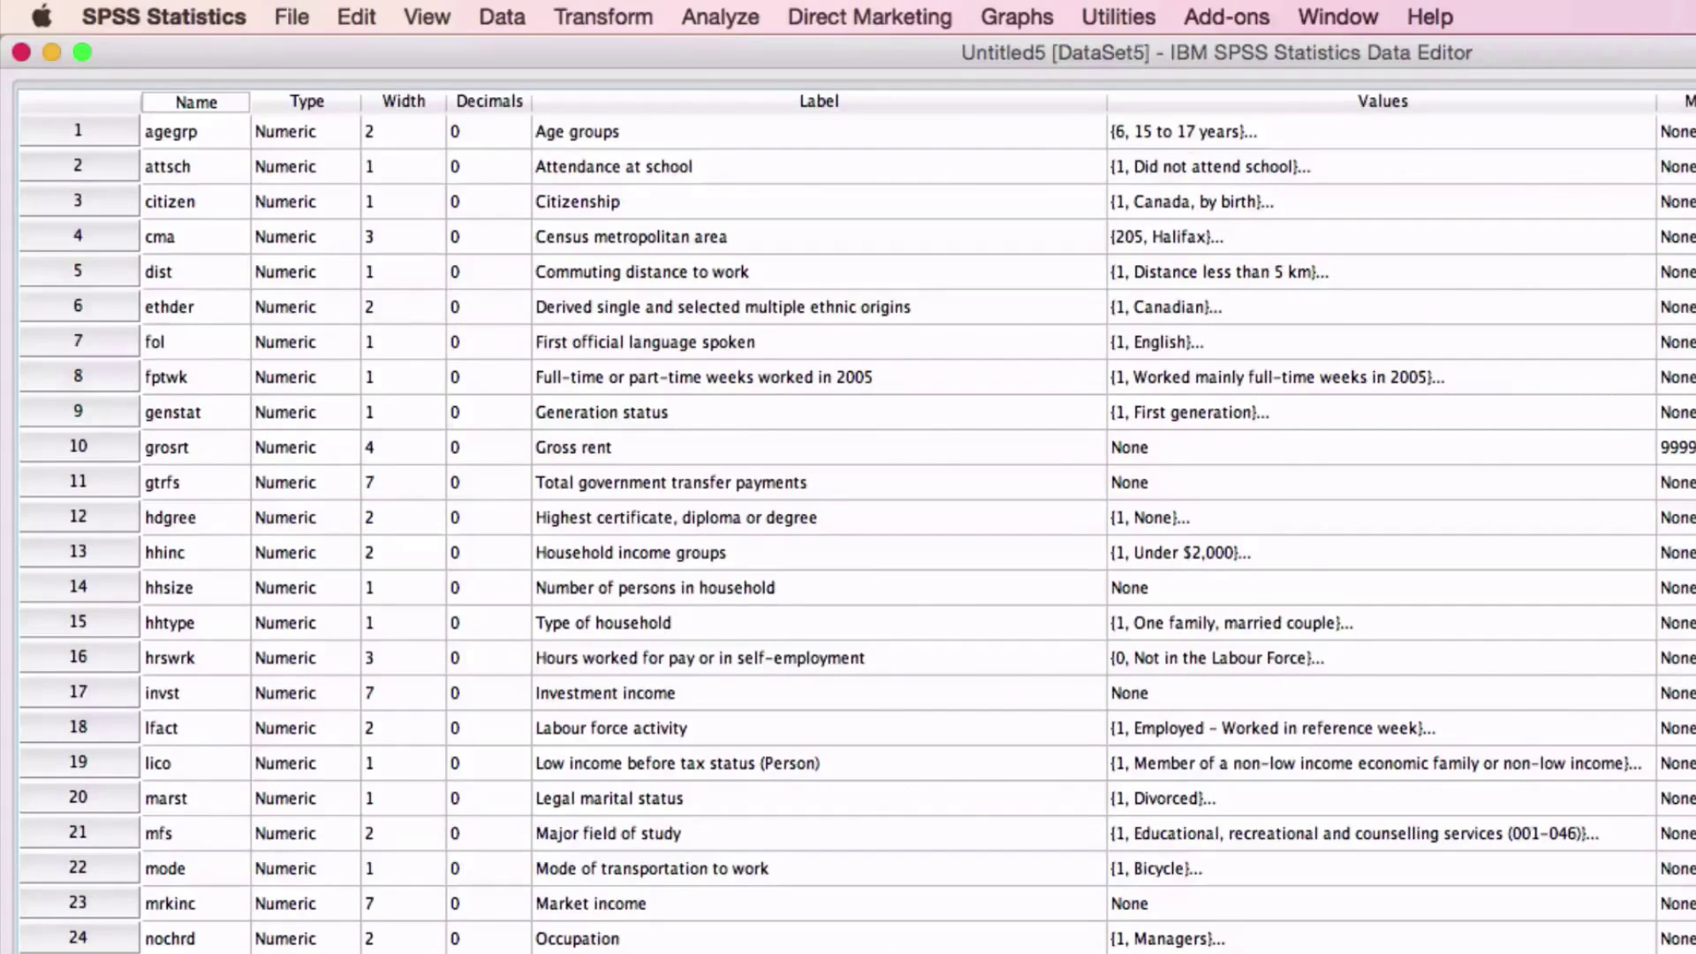
# - Set up Explore with Total income as the dependent variable and Descriptives at a 95% confidence interval
pyautogui.click(704, 18)
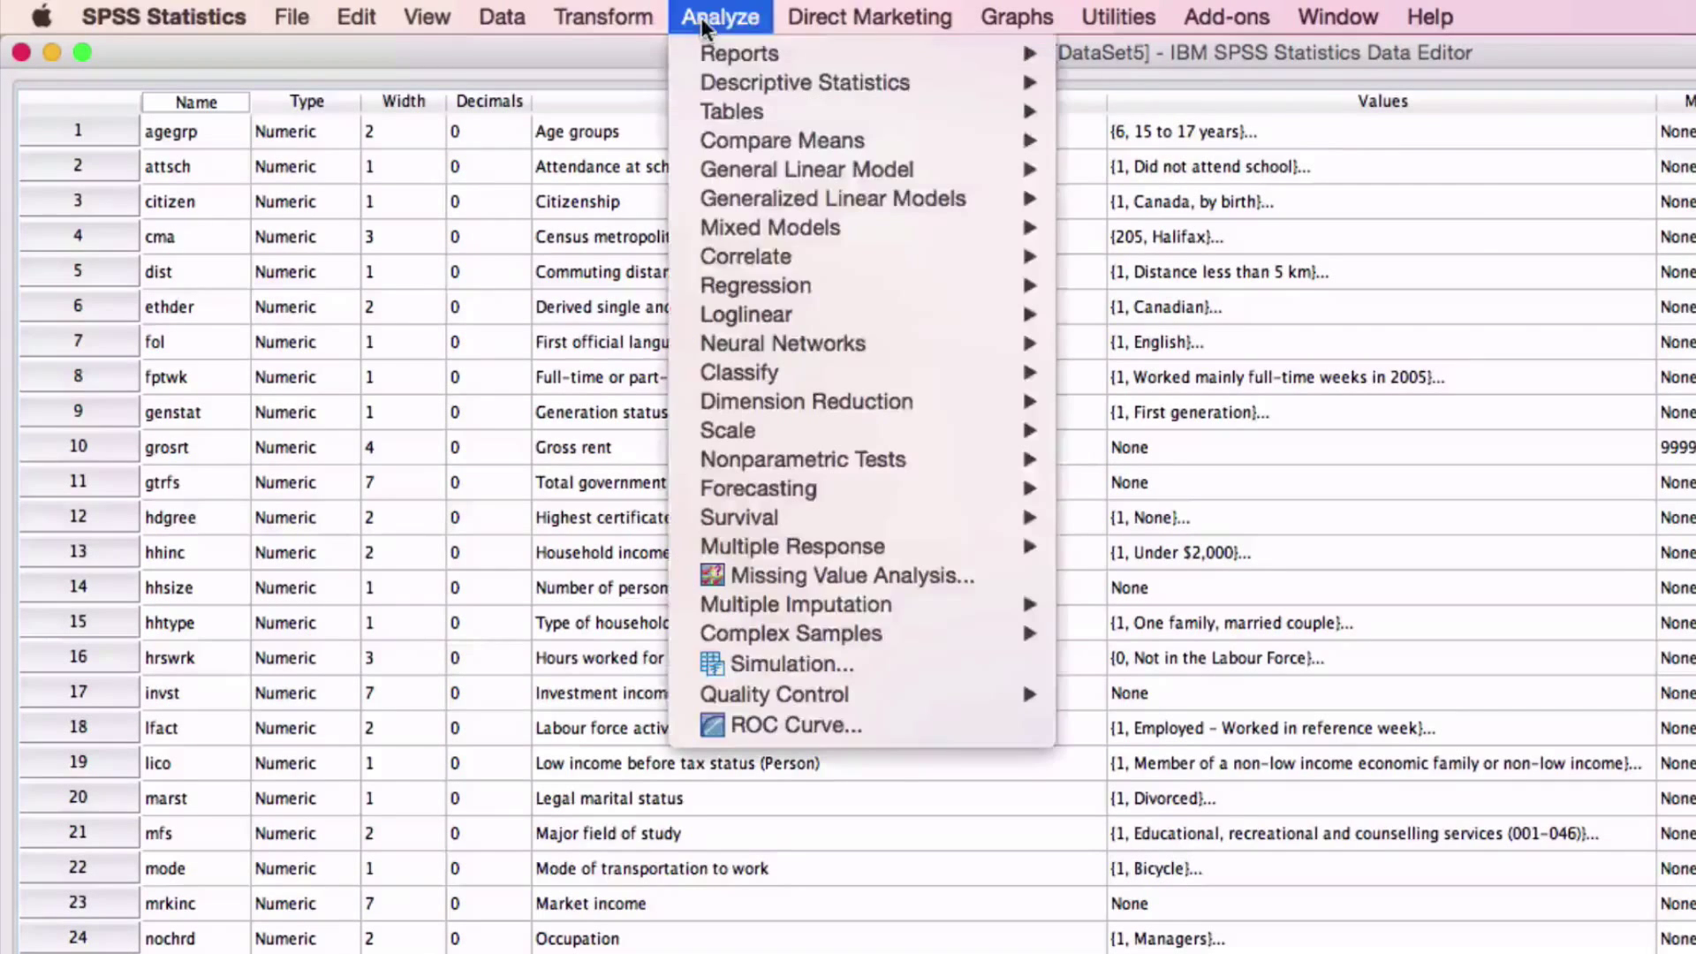
pyautogui.moveTo(712, 65)
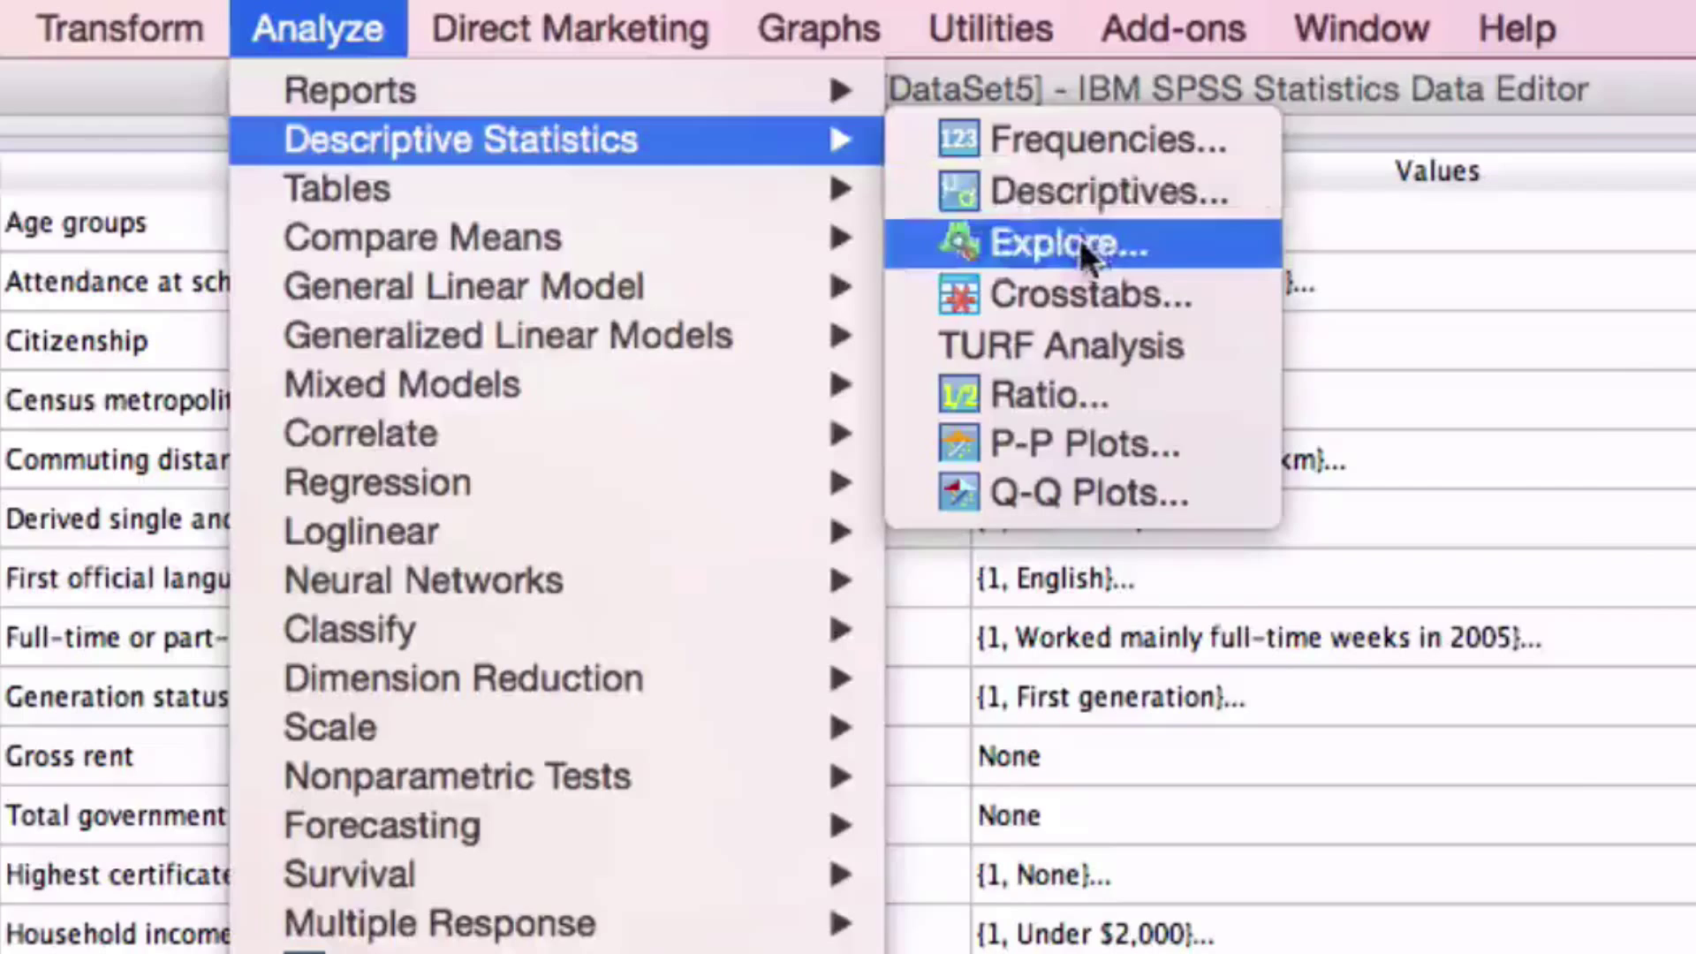
pyautogui.click(1104, 142)
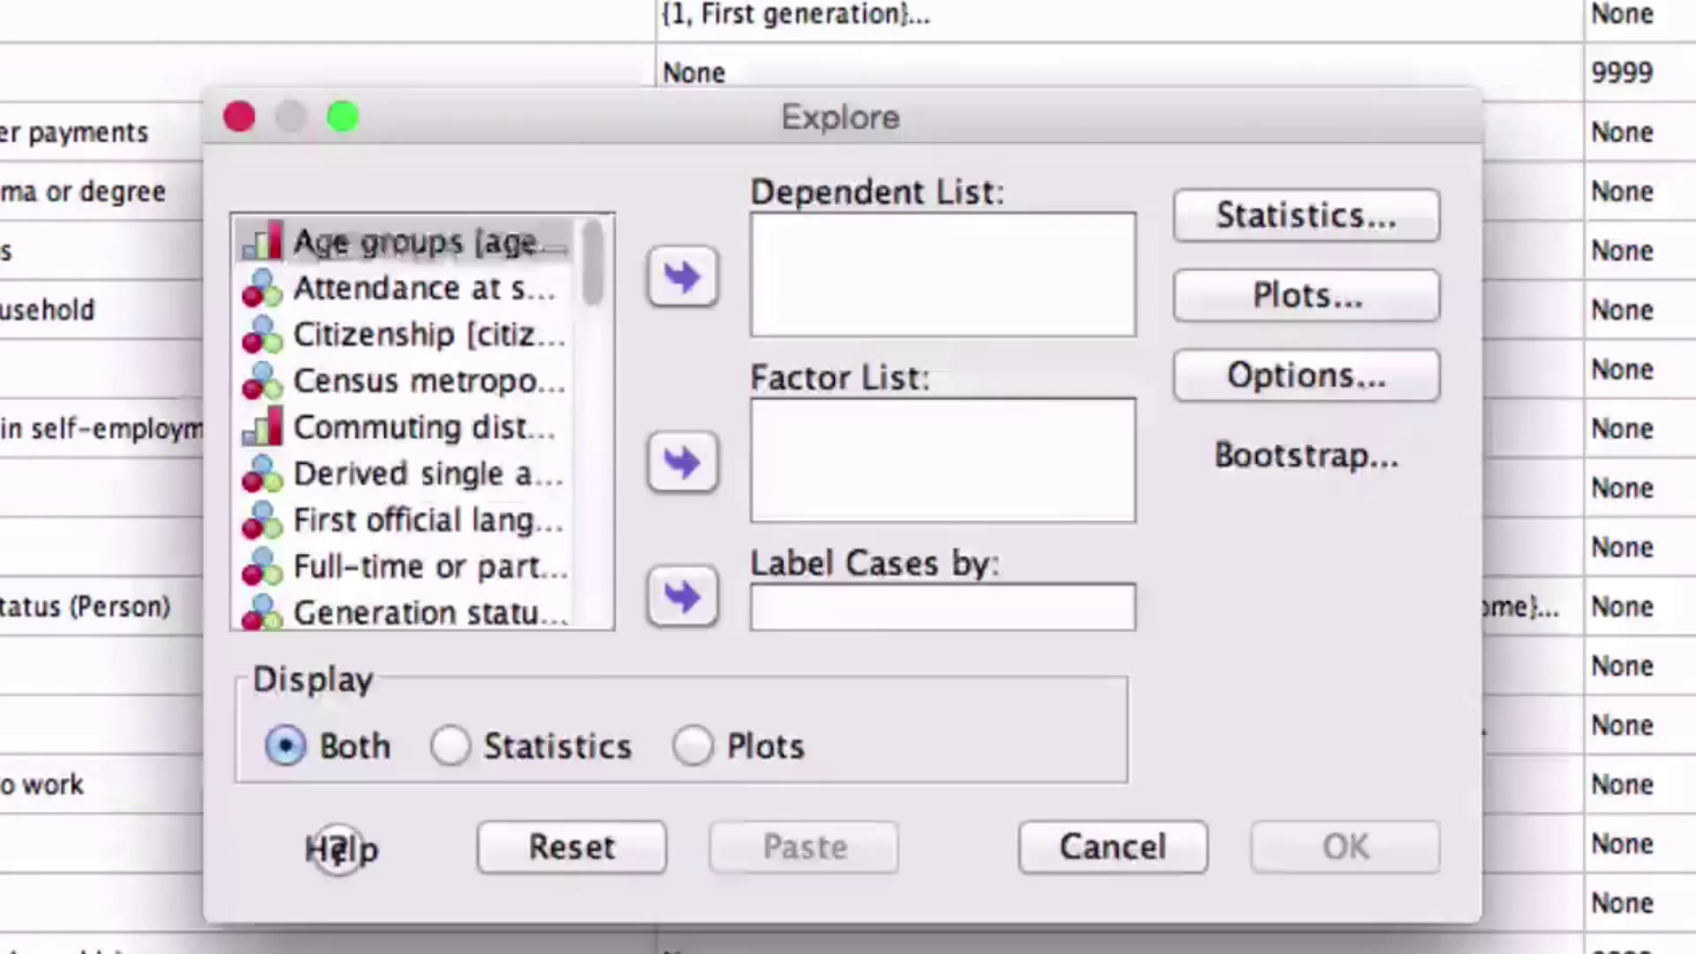
pyautogui.press('Down')
pyautogui.press('Down')
pyautogui.press('Down')
pyautogui.press('Down')
pyautogui.press('Down')
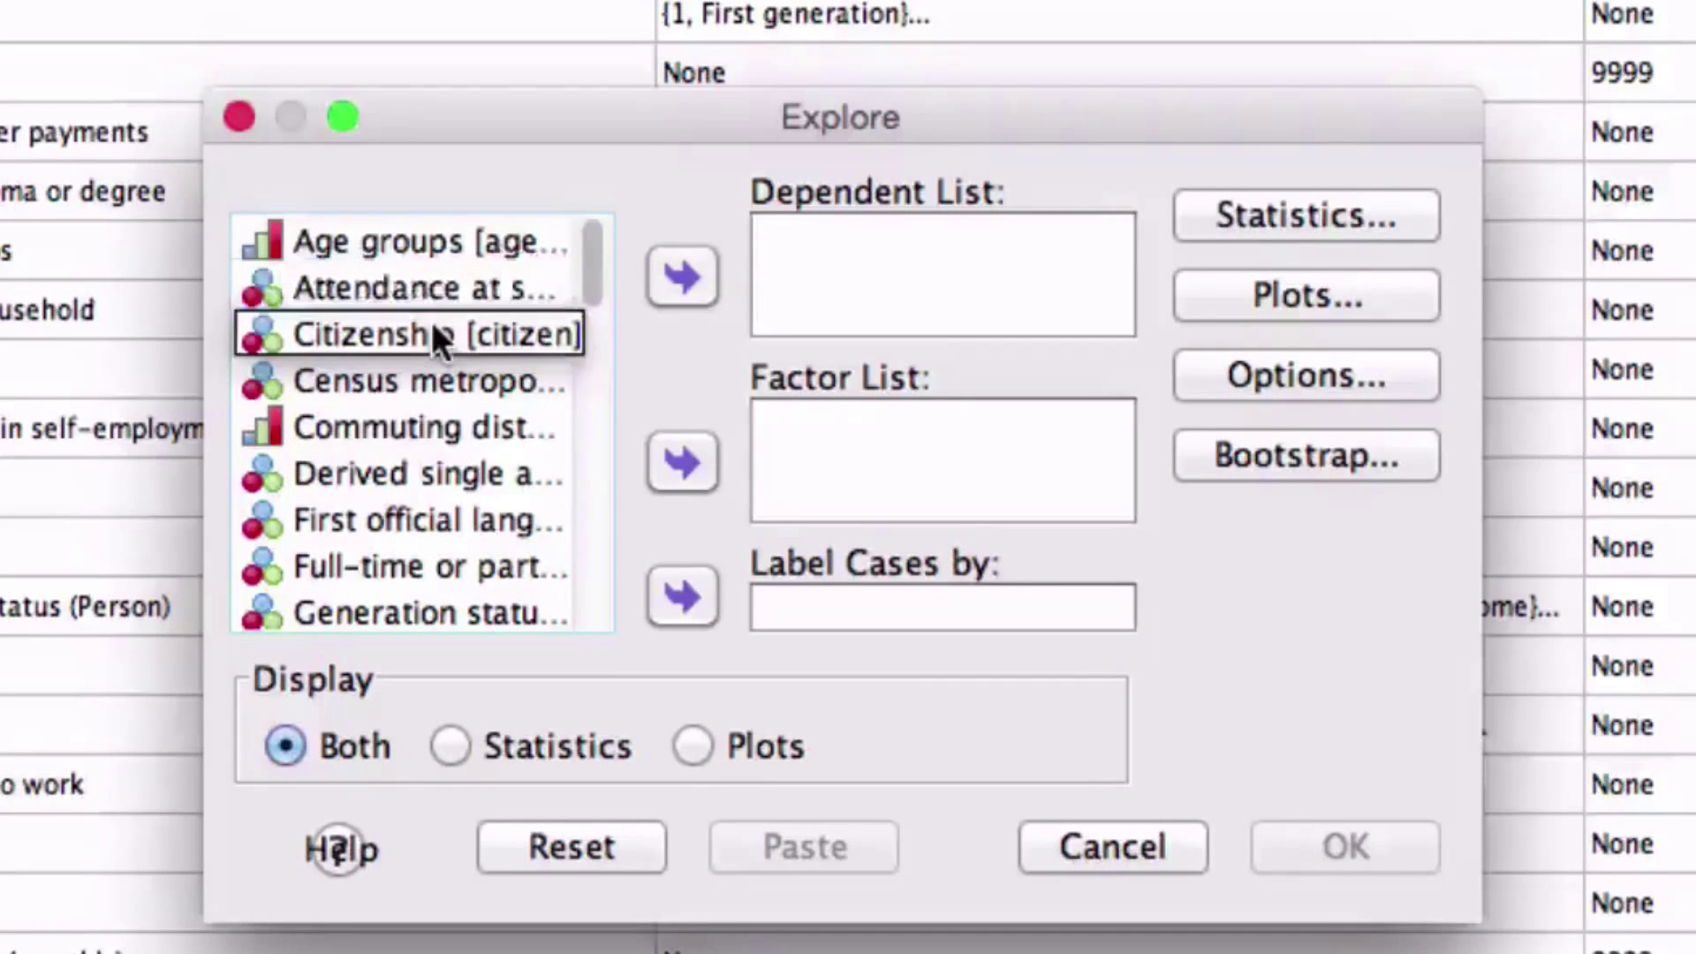
pyautogui.press('Down')
pyautogui.press('Down')
pyautogui.press('Down')
pyautogui.press('Down')
pyautogui.press('Down')
pyautogui.press('Down')
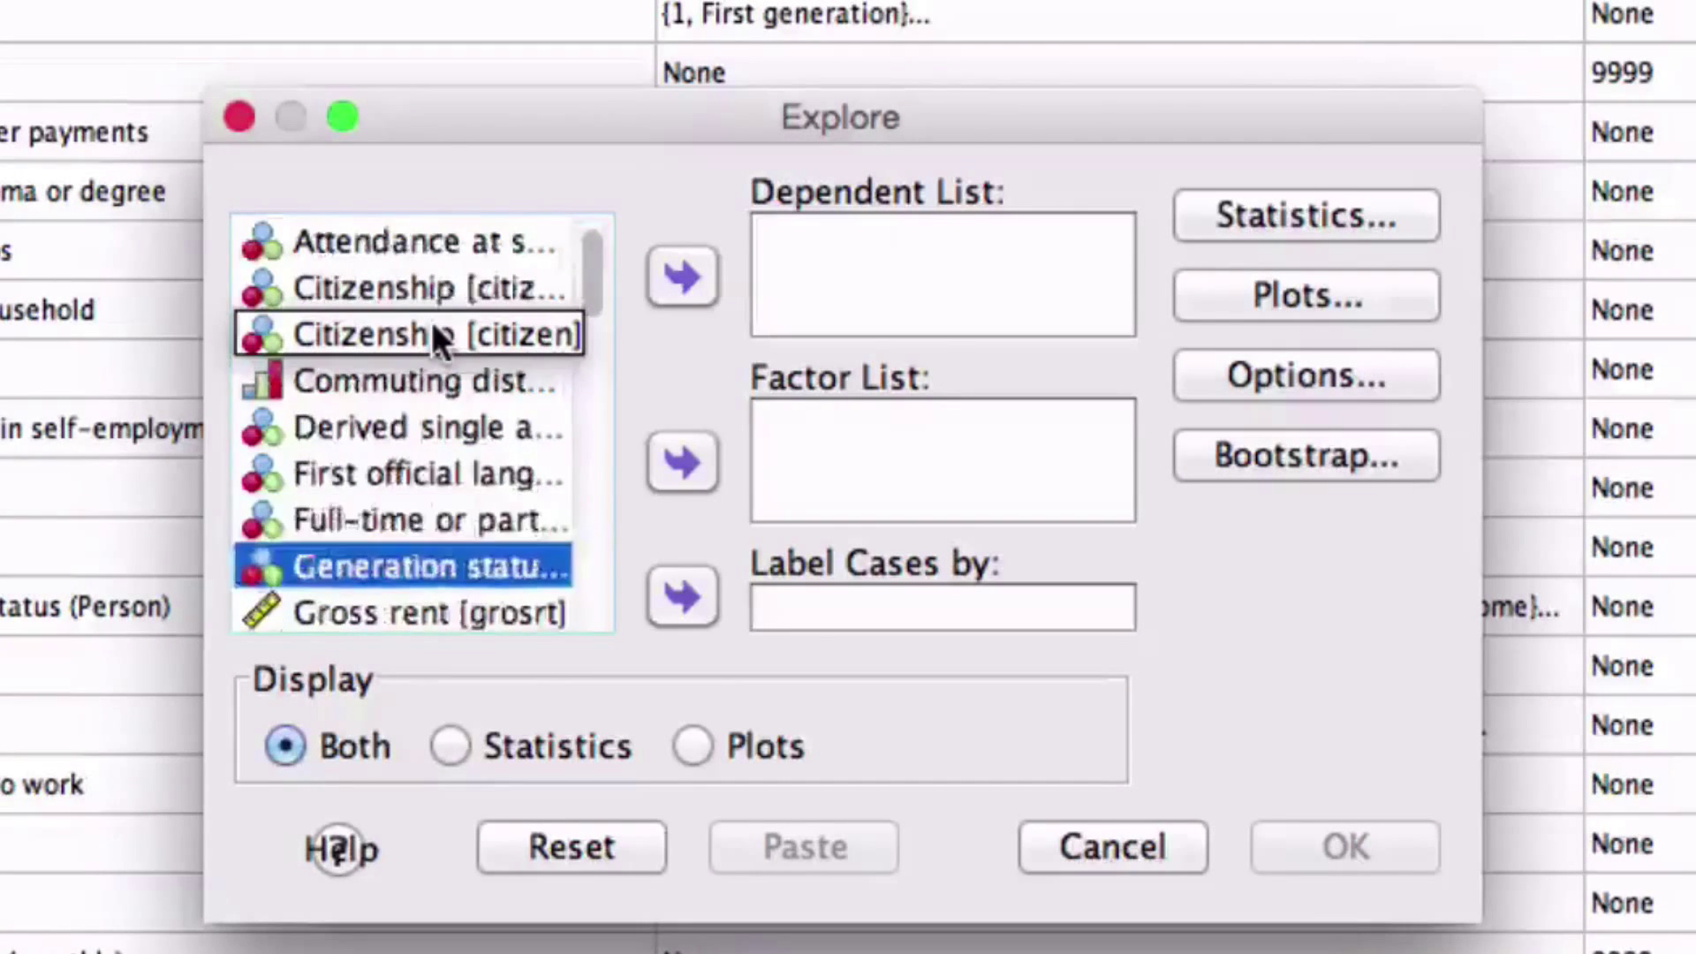
pyautogui.press('Down')
pyautogui.press('Down')
pyautogui.press('Down')
pyautogui.press('Down')
pyautogui.press('Down')
pyautogui.press('Down')
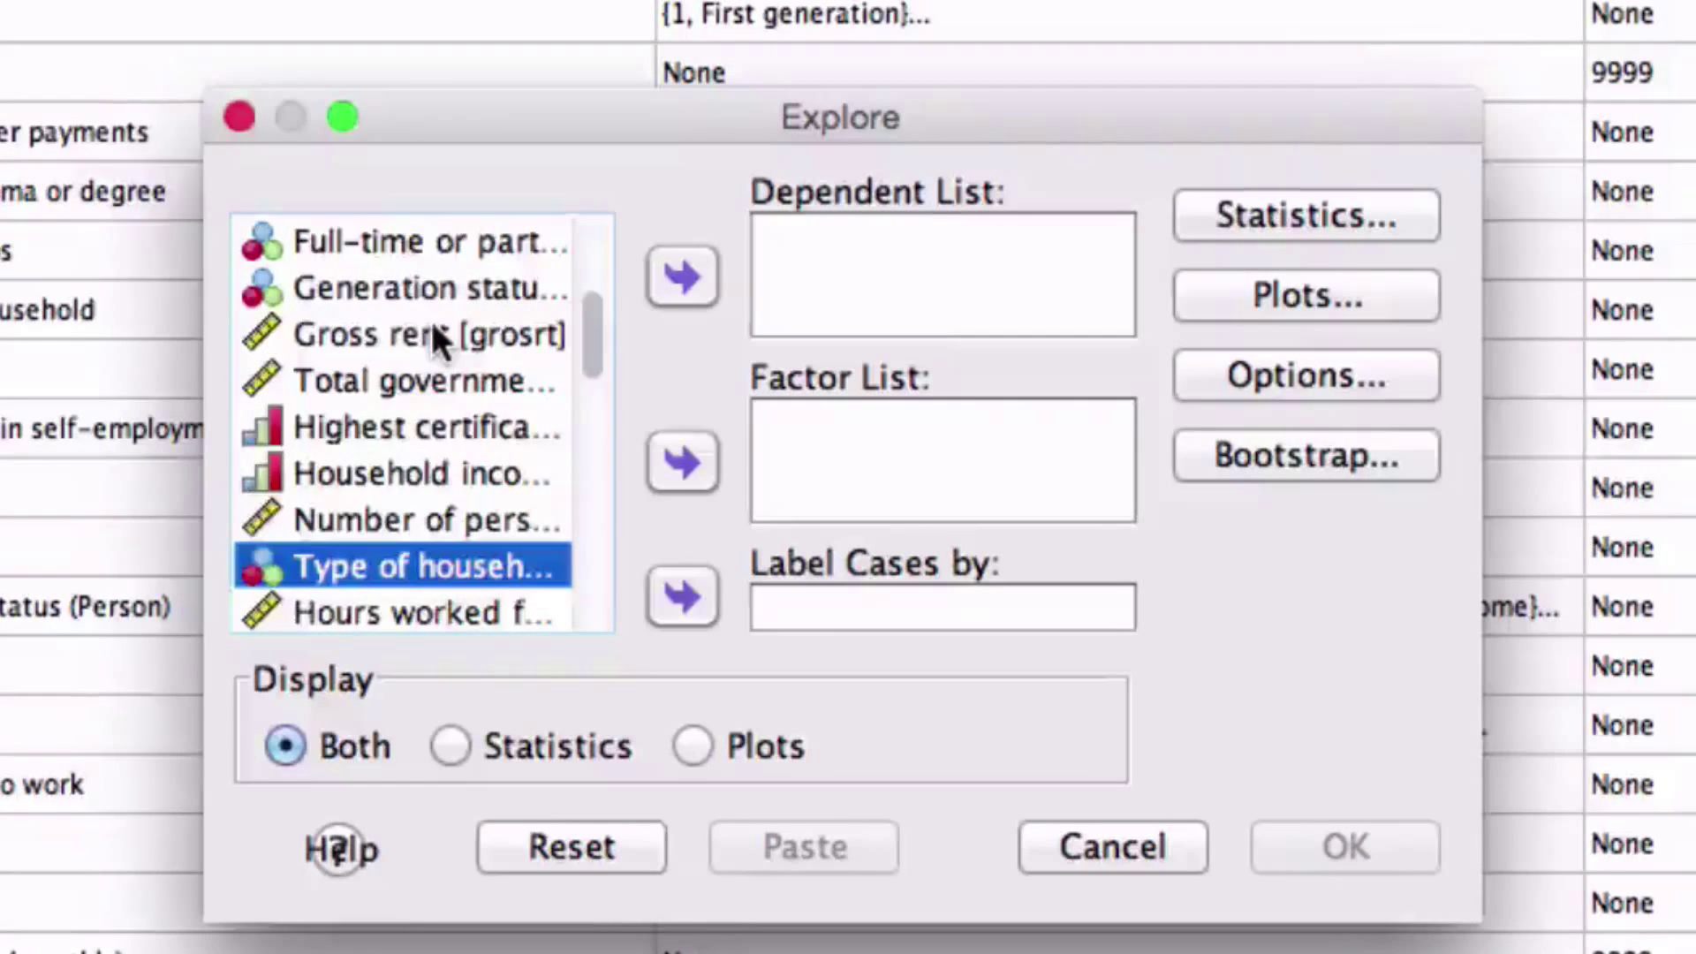
pyautogui.press('Down')
pyautogui.press('Down')
pyautogui.press('Down')
pyautogui.press('Down')
pyautogui.press('Down')
pyautogui.press('Down')
pyautogui.press('Down')
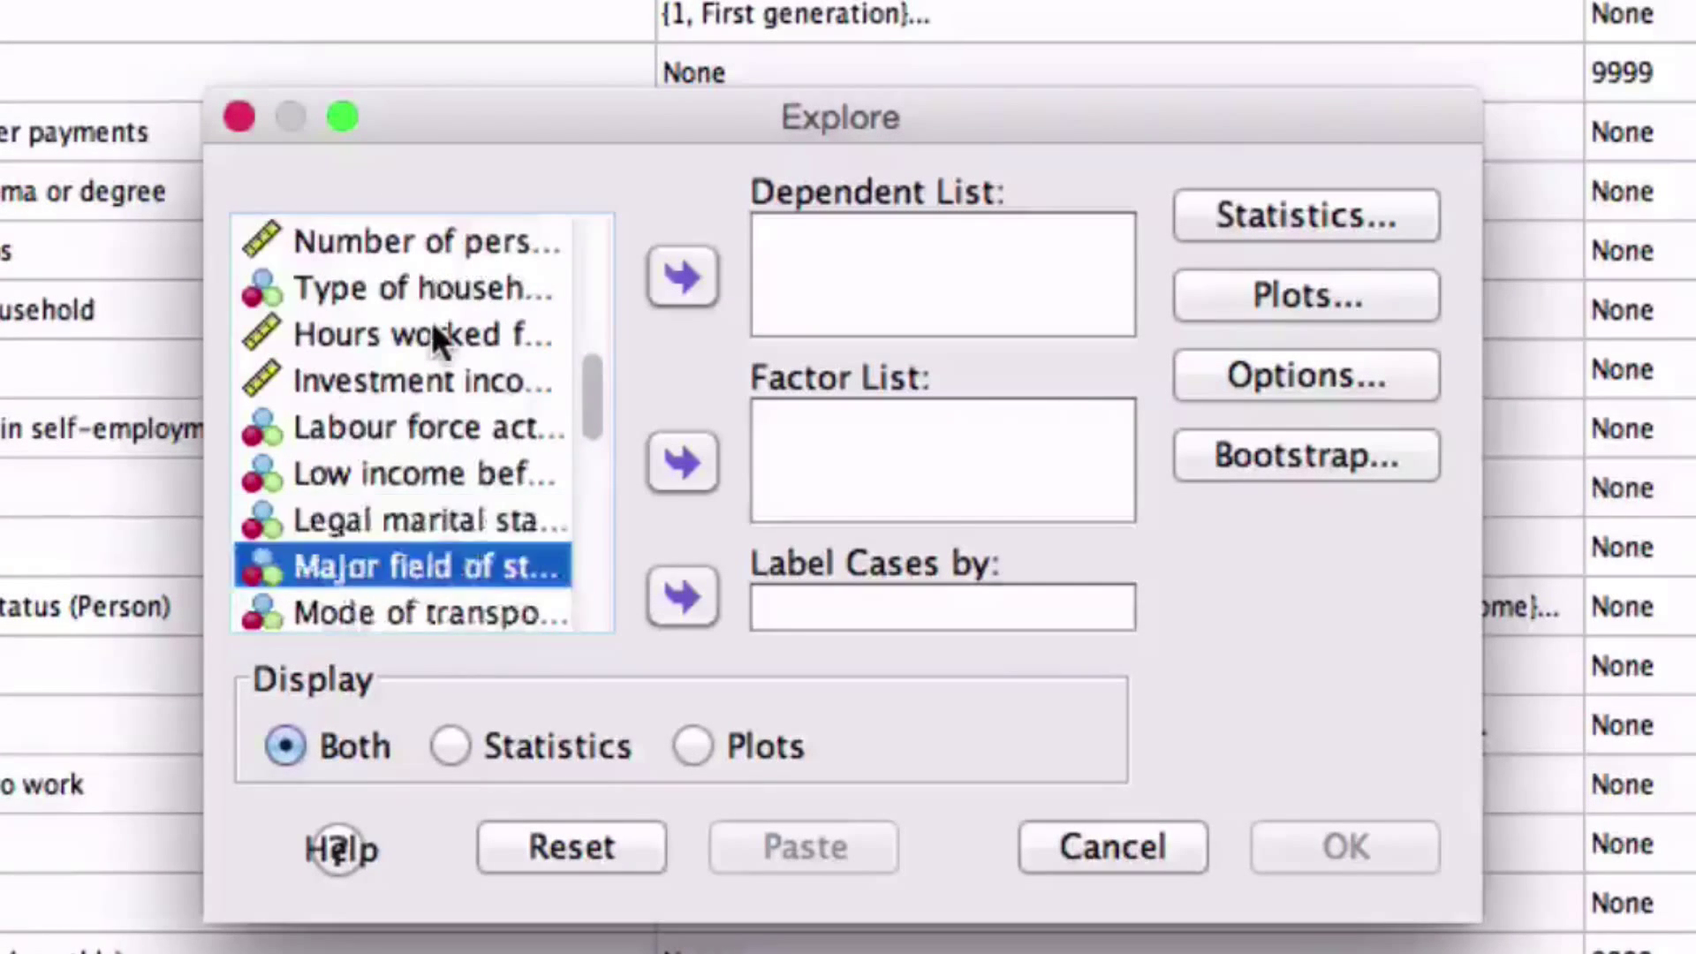
pyautogui.press('Down')
pyautogui.press('Down')
pyautogui.press('Down')
pyautogui.press('Down')
pyautogui.press('Down')
pyautogui.press('Down')
pyautogui.press('Down')
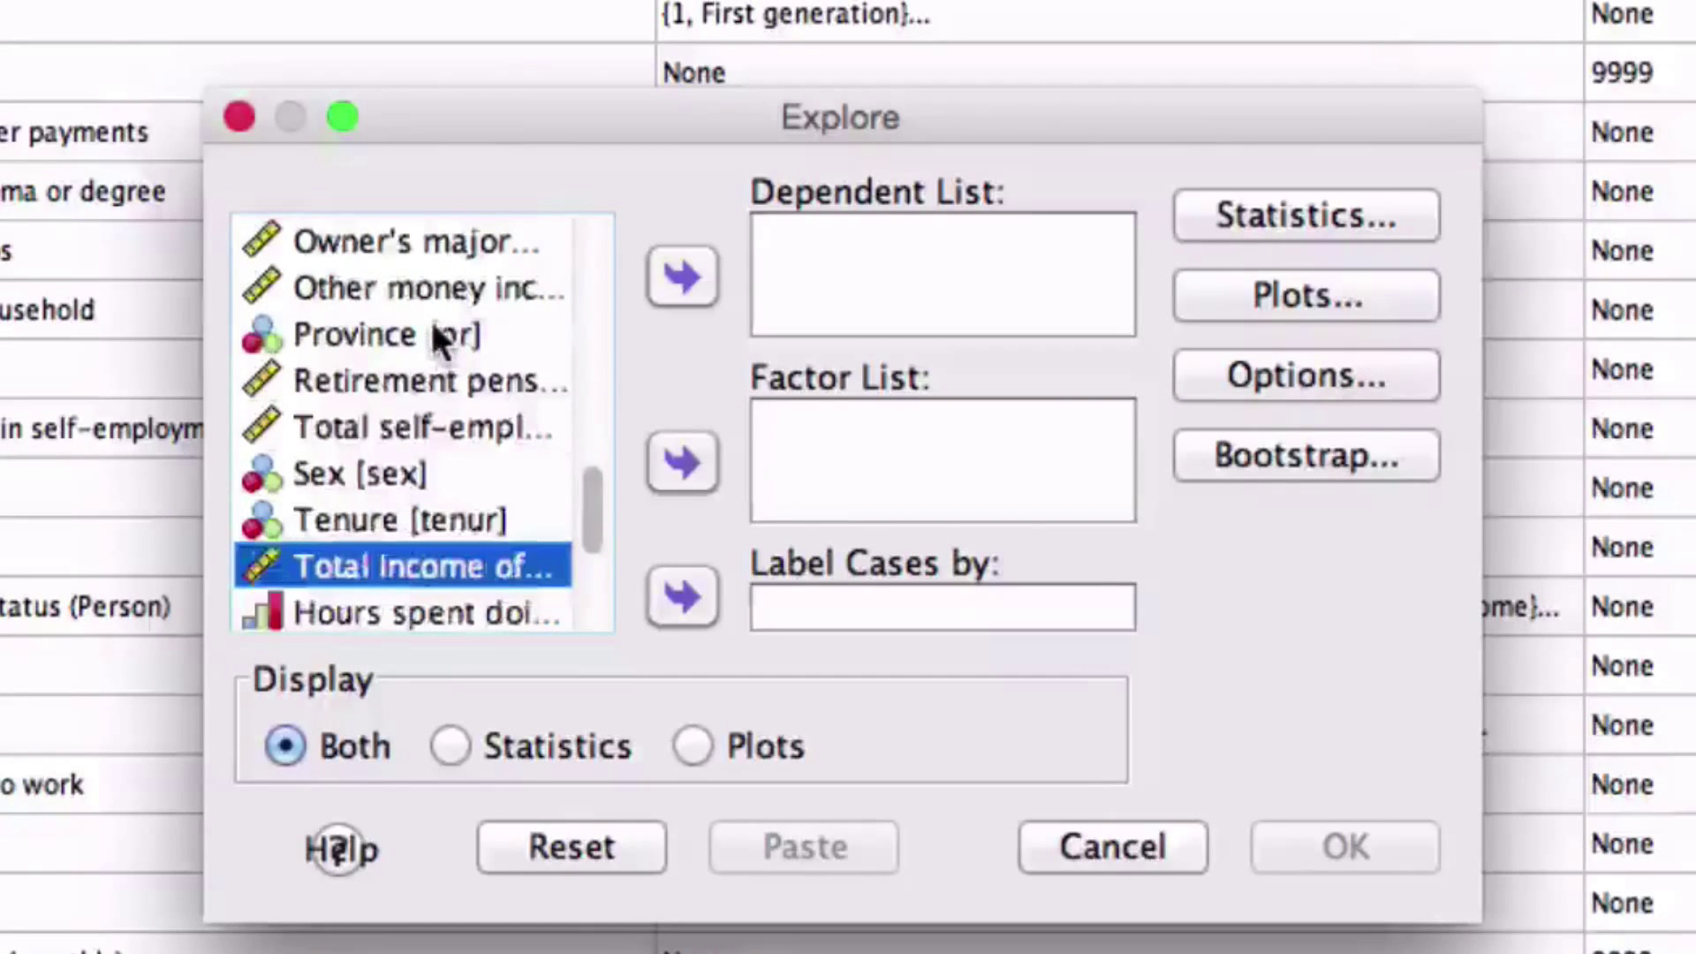
pyautogui.doubleClick(447, 562)
pyautogui.click(1378, 192)
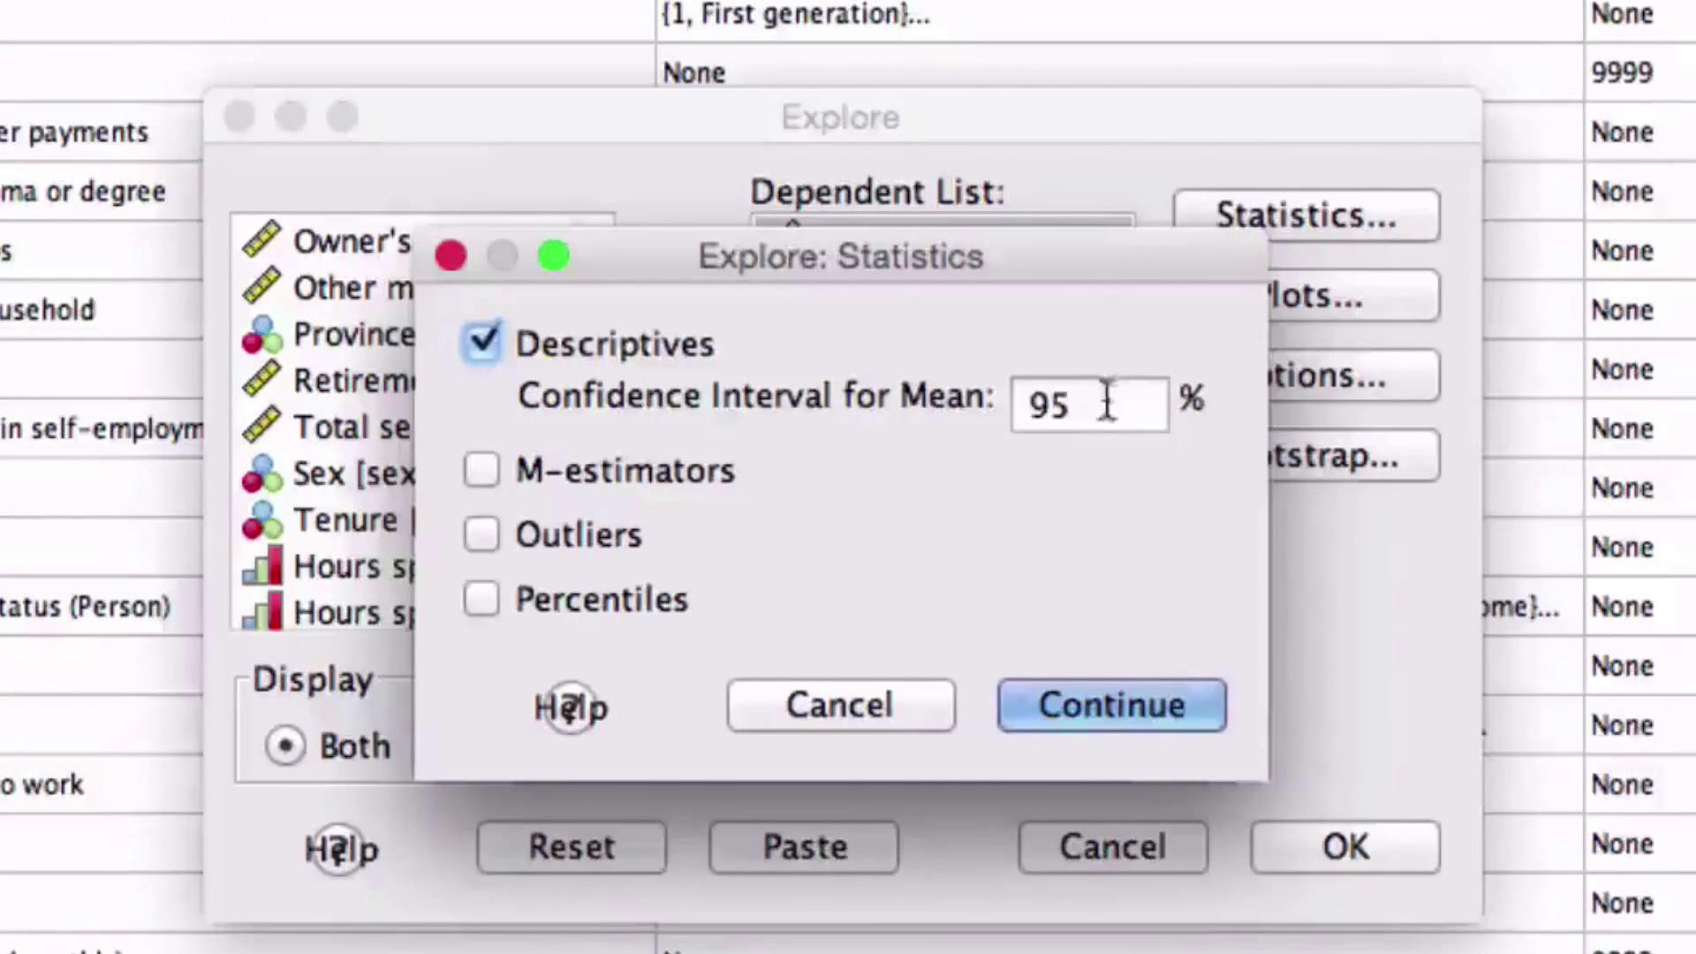
pyautogui.moveTo(1105, 401); pyautogui.dragTo(928, 405)
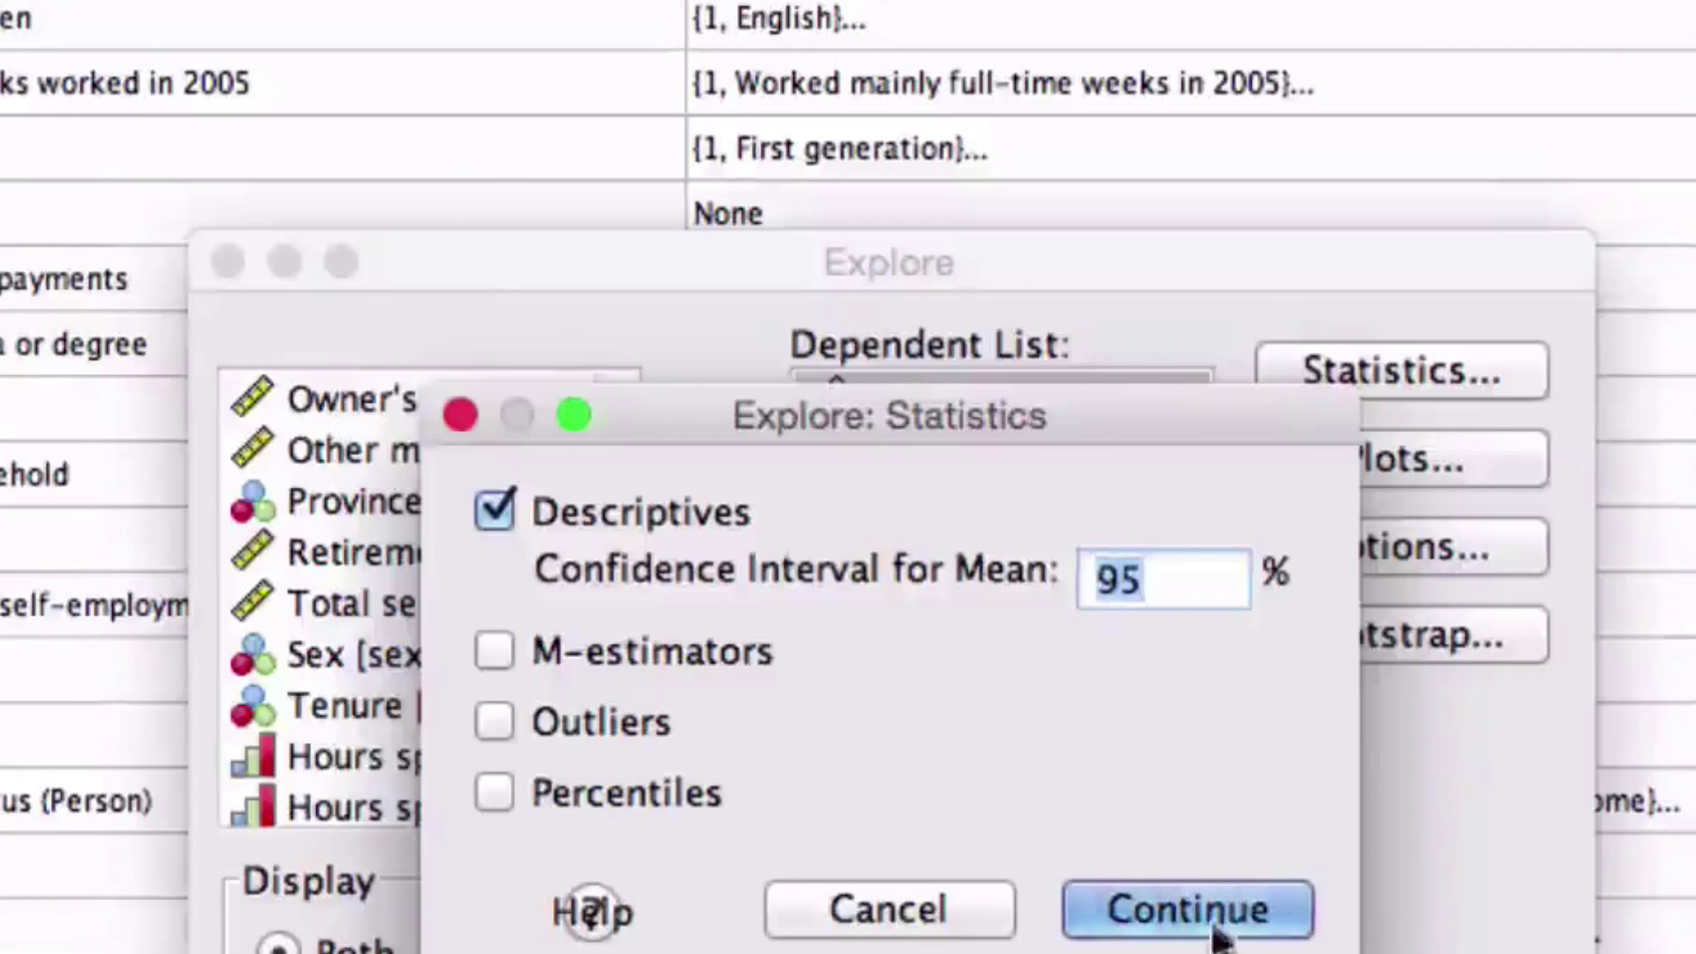
# - Confirm the Explore statistics to get total income Descriptives (mean 33767.06, median 24000.00)
pyautogui.click(1171, 664)
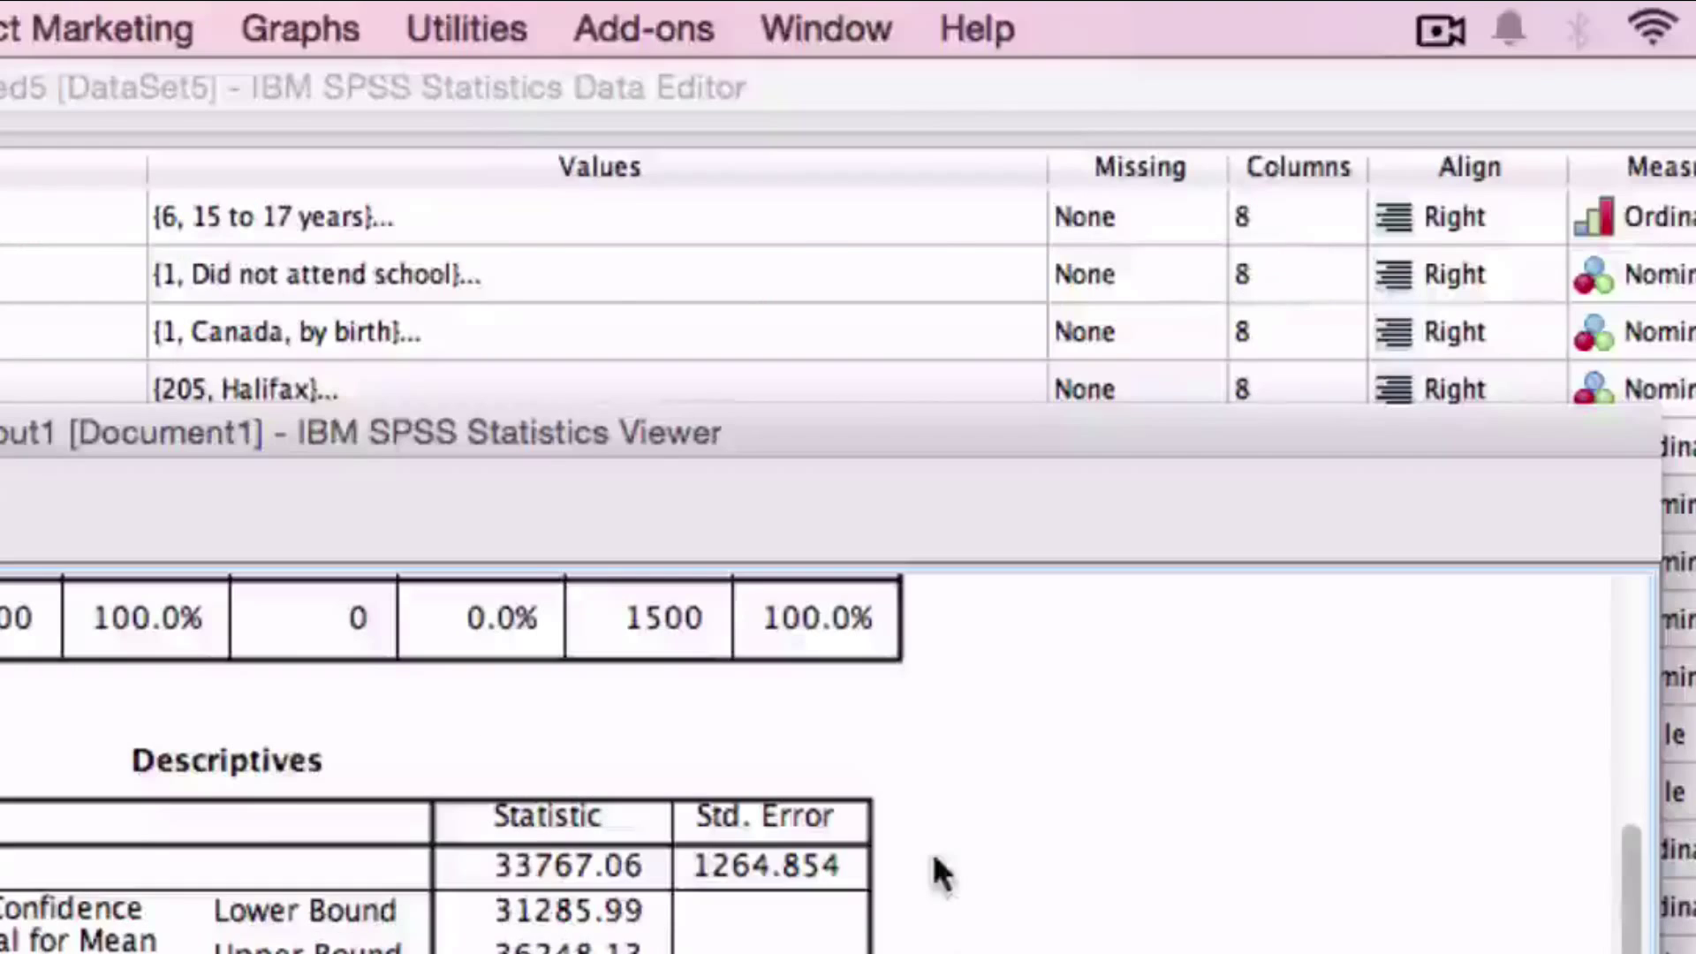
# - Define a Simple error bar of separate variables with Total income of individual in Error Bars
pyautogui.click(304, 18)
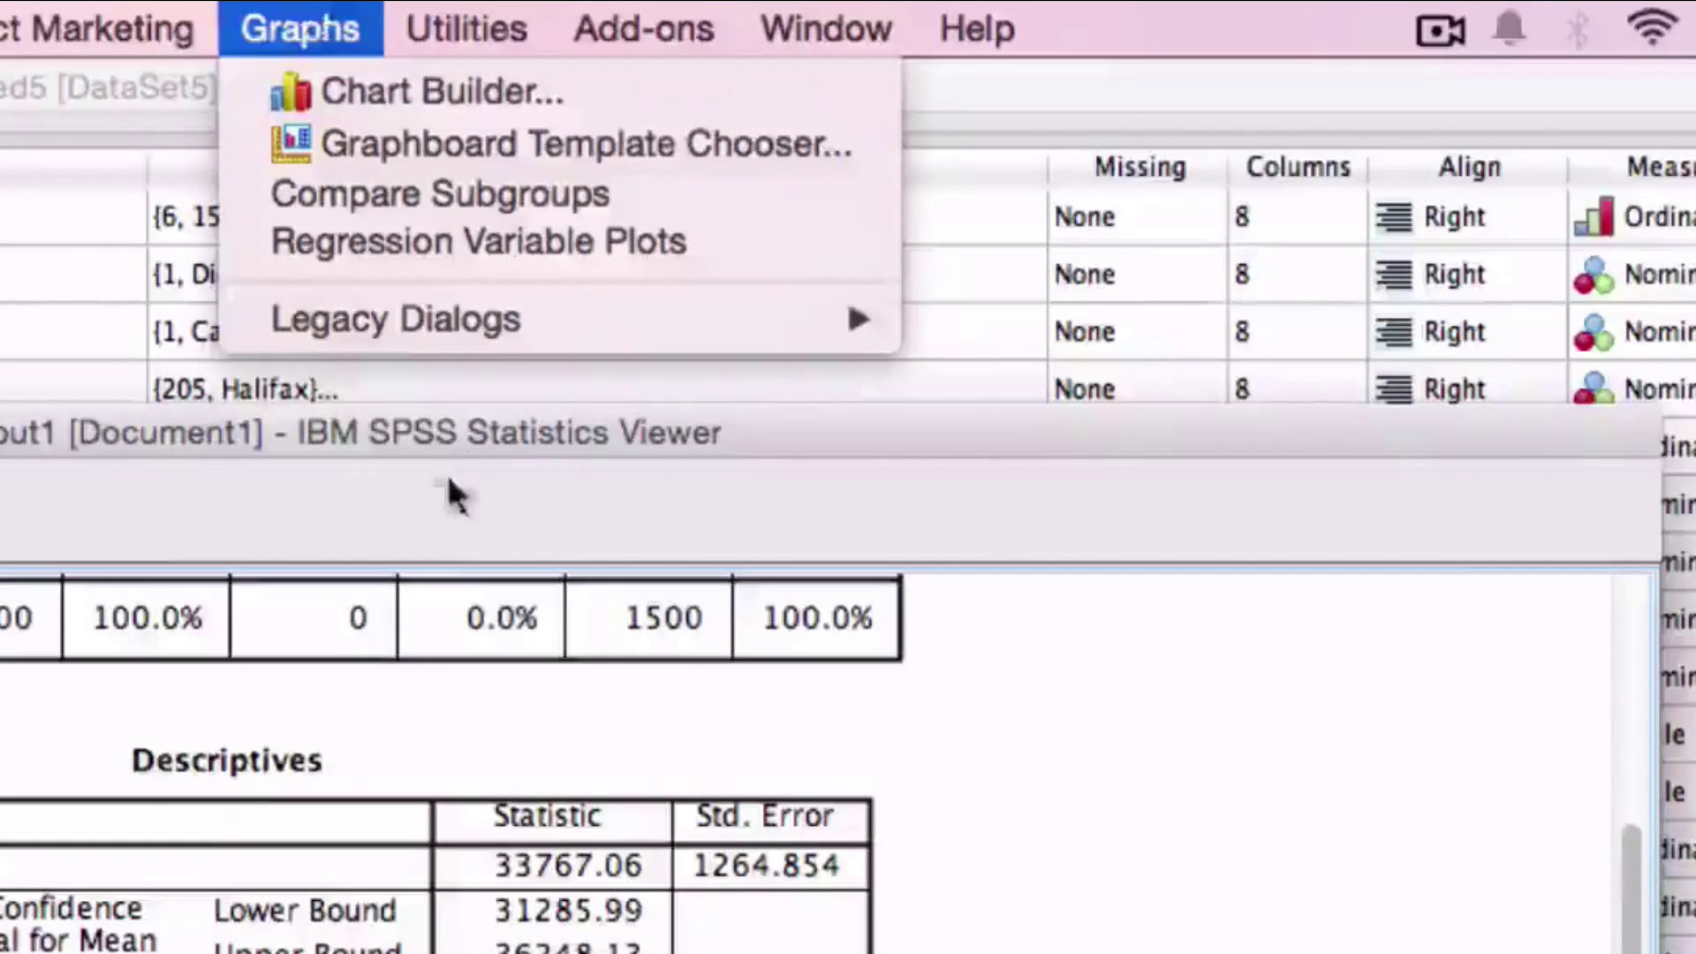
pyautogui.moveTo(388, 322)
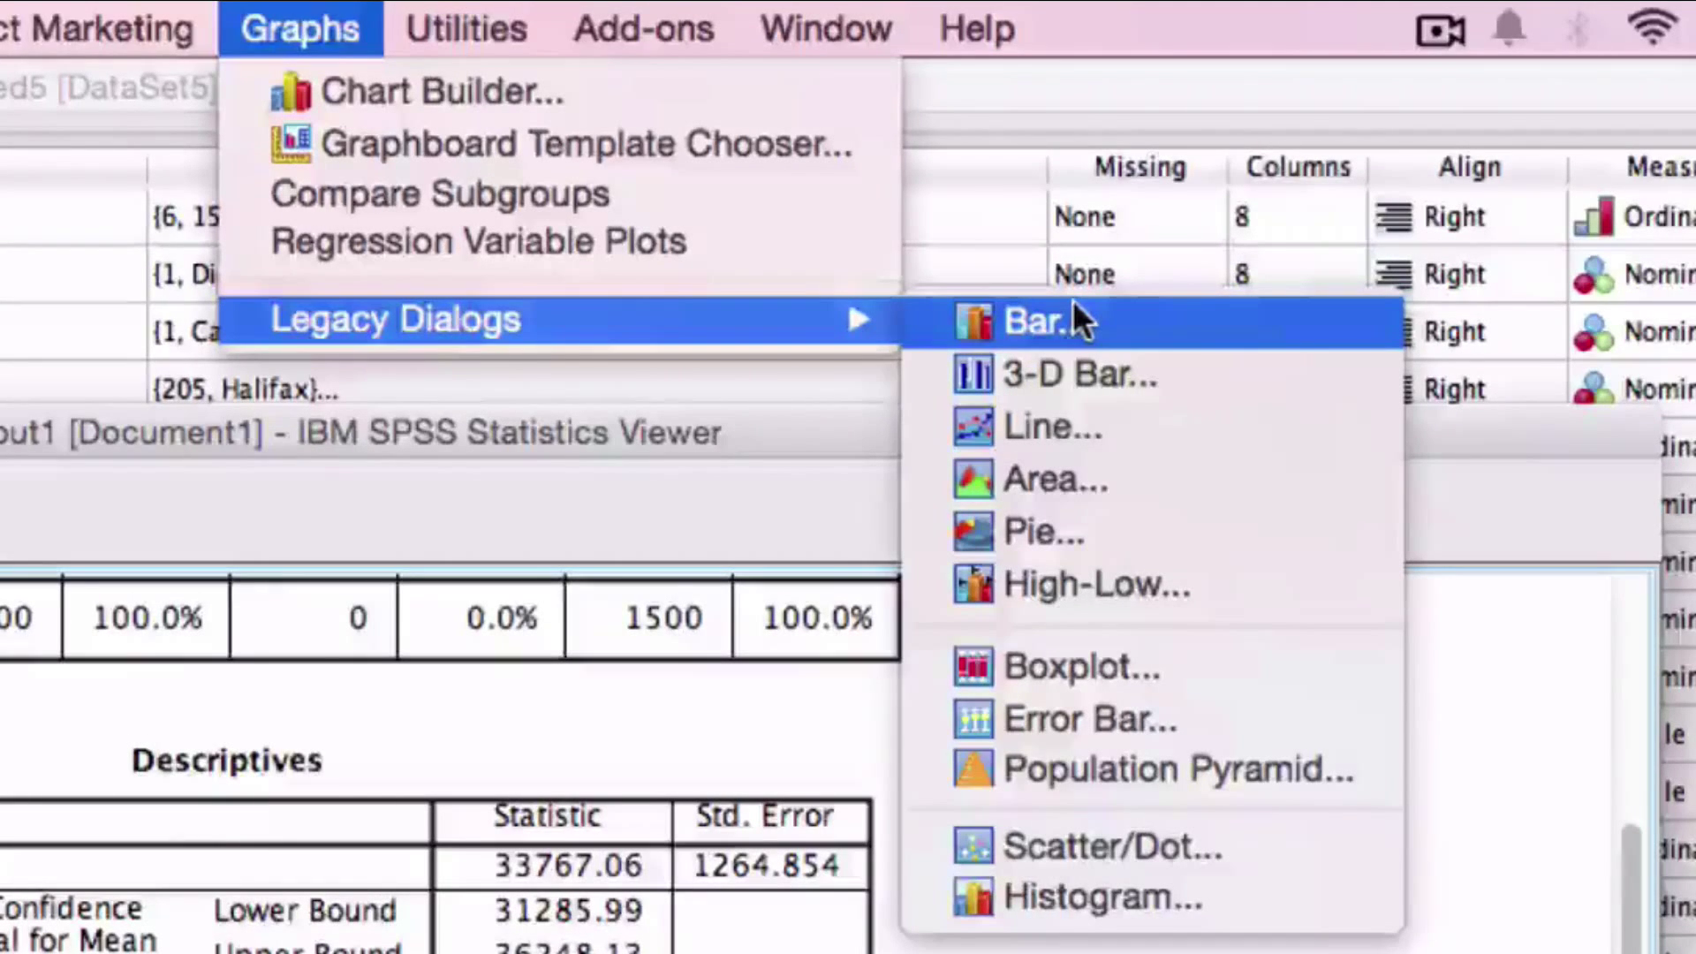
pyautogui.click(1114, 717)
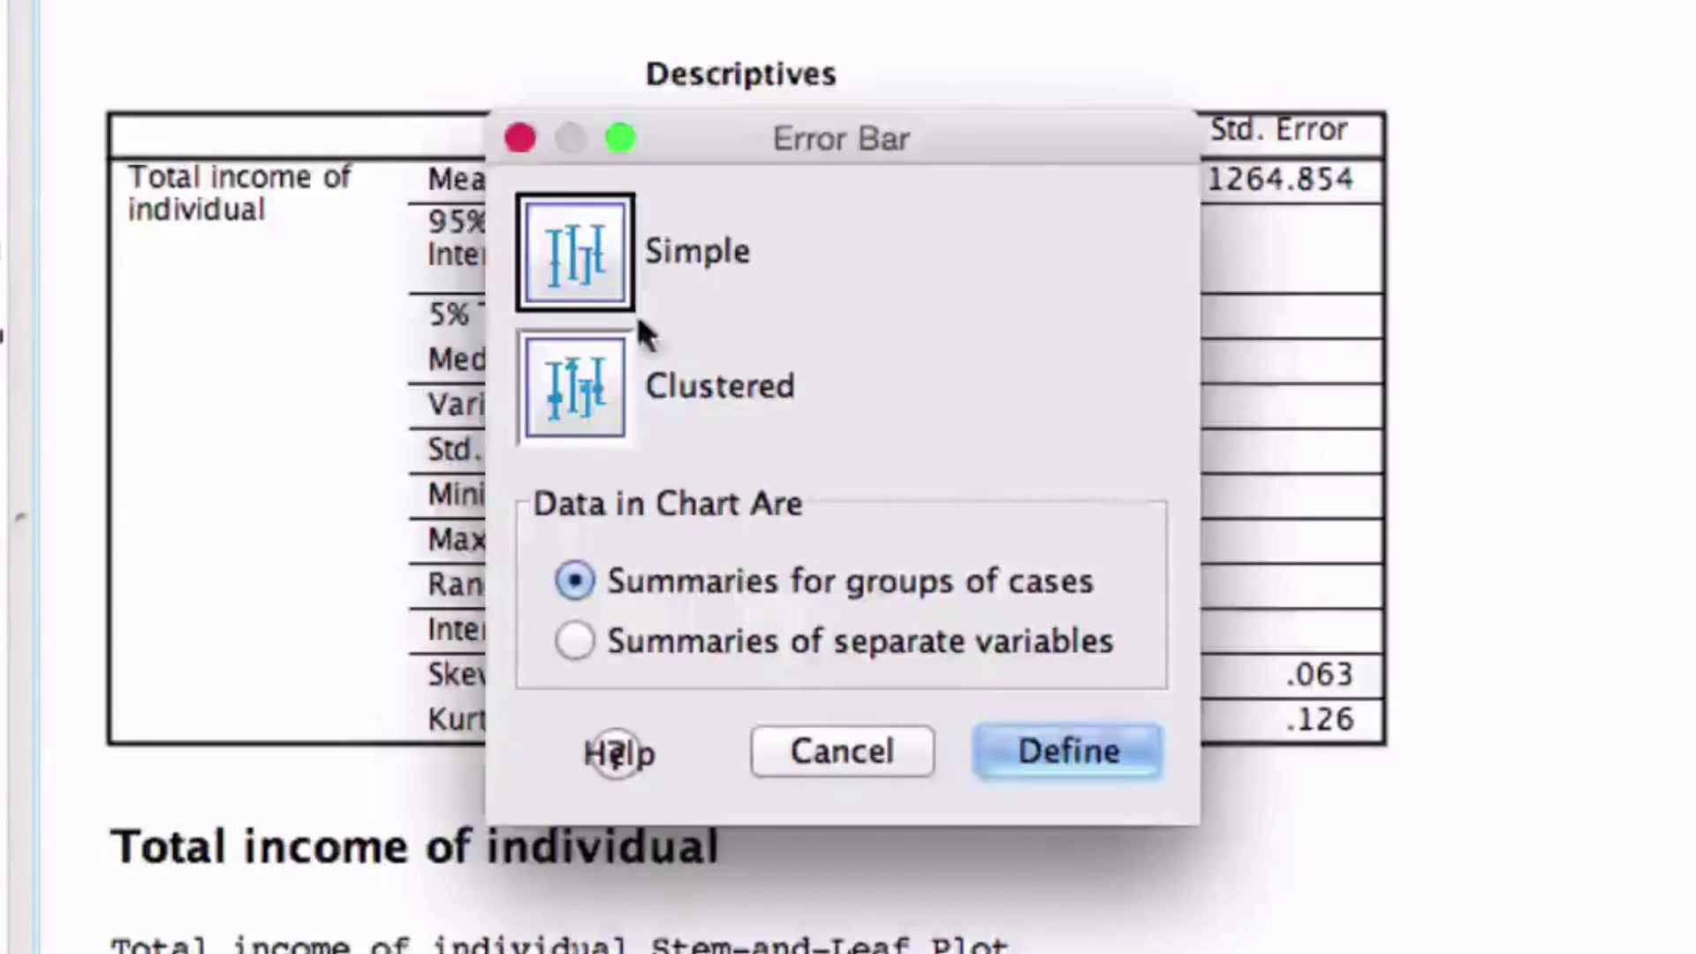
pyautogui.click(578, 639)
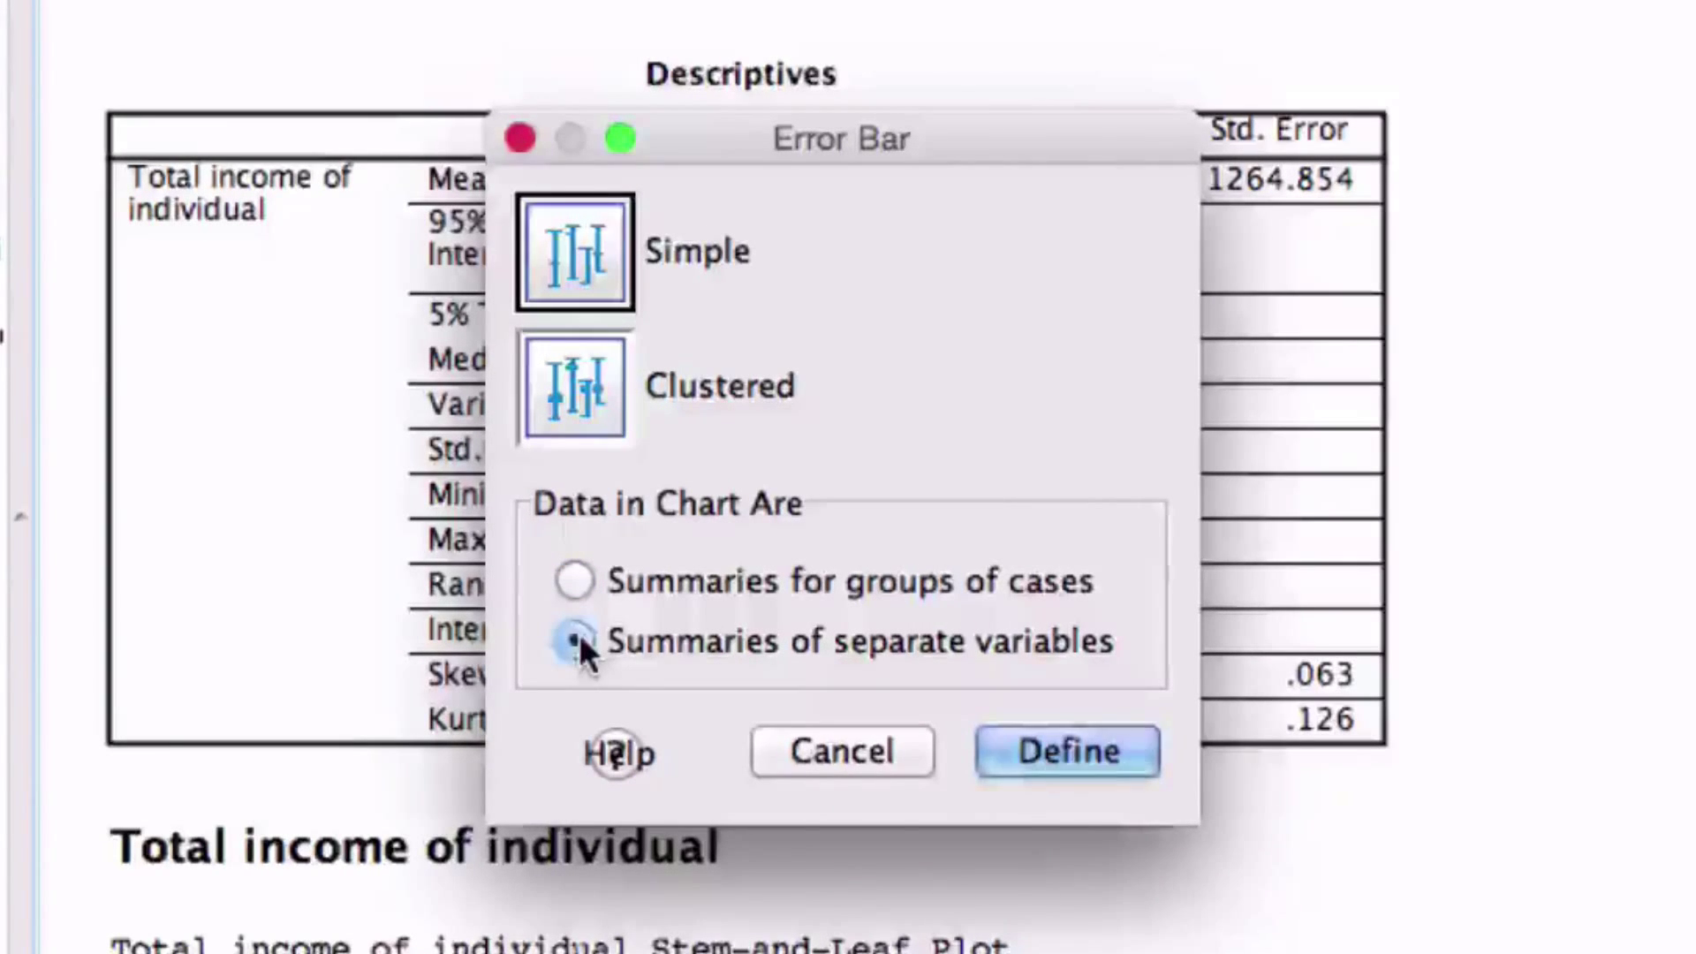
pyautogui.click(1089, 749)
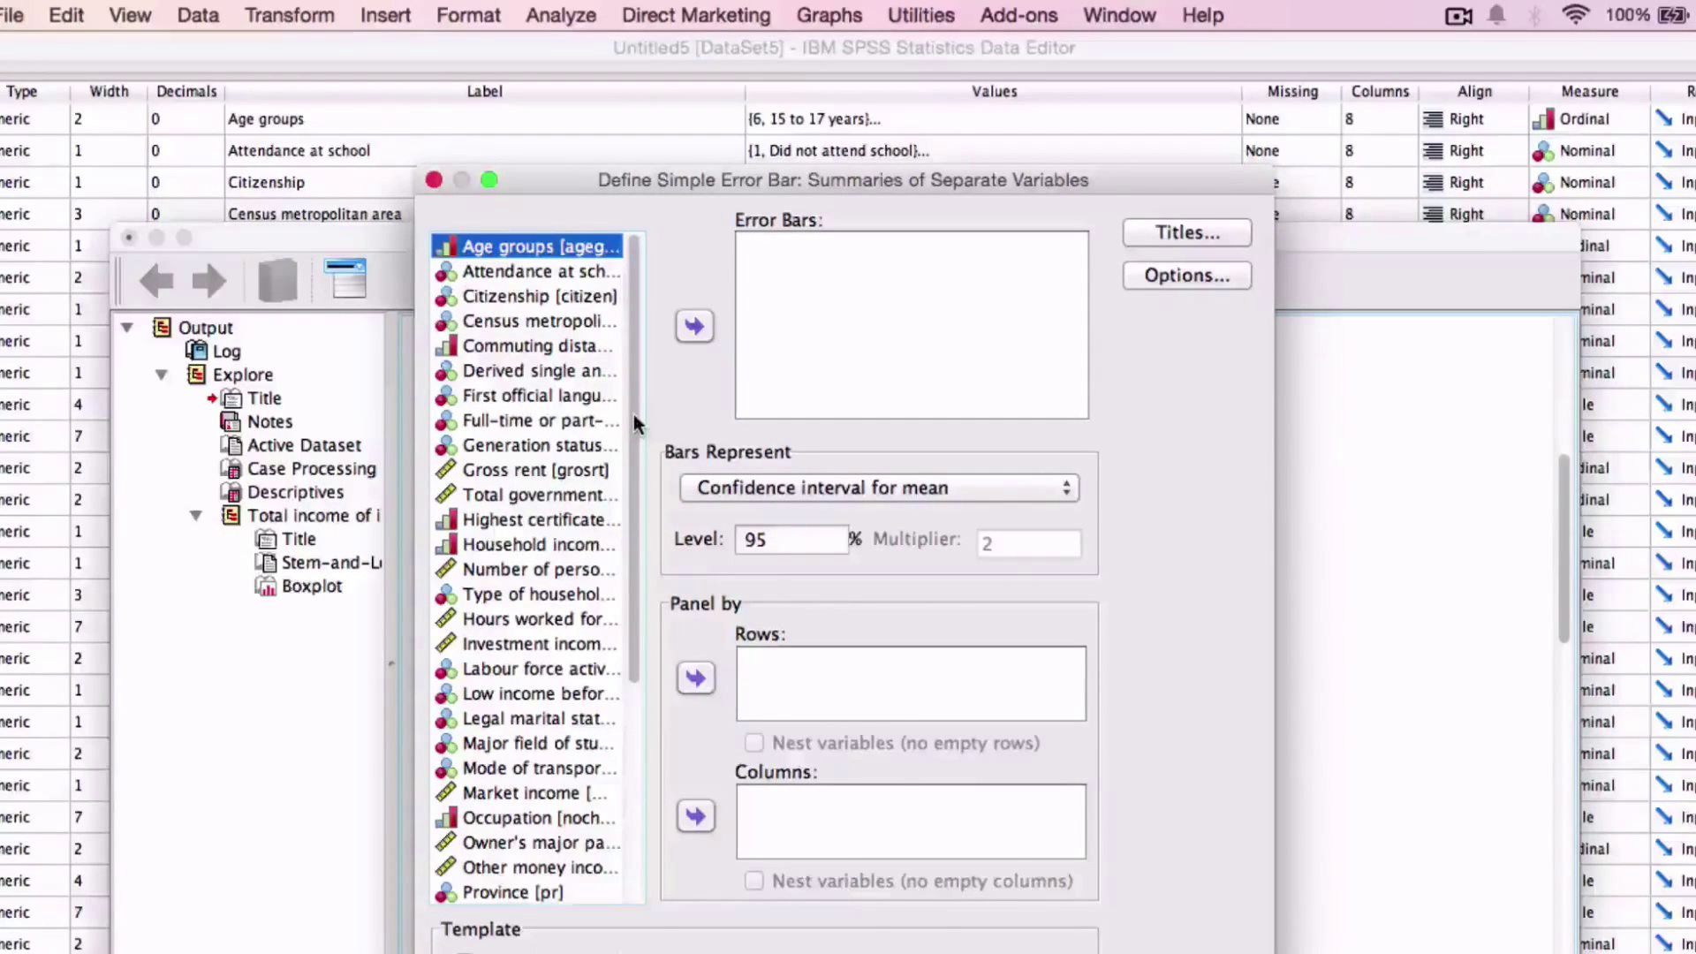
pyautogui.press('Down')
pyautogui.press('Down')
pyautogui.press('Down')
pyautogui.press('Down')
pyautogui.press('Down')
pyautogui.press('Down')
pyautogui.press('Down')
pyautogui.press('Down')
pyautogui.press('Down')
pyautogui.press('Down')
pyautogui.press('Down')
pyautogui.press('Down')
pyautogui.press('Down')
pyautogui.press('Down')
pyautogui.press('Down')
pyautogui.press('Down')
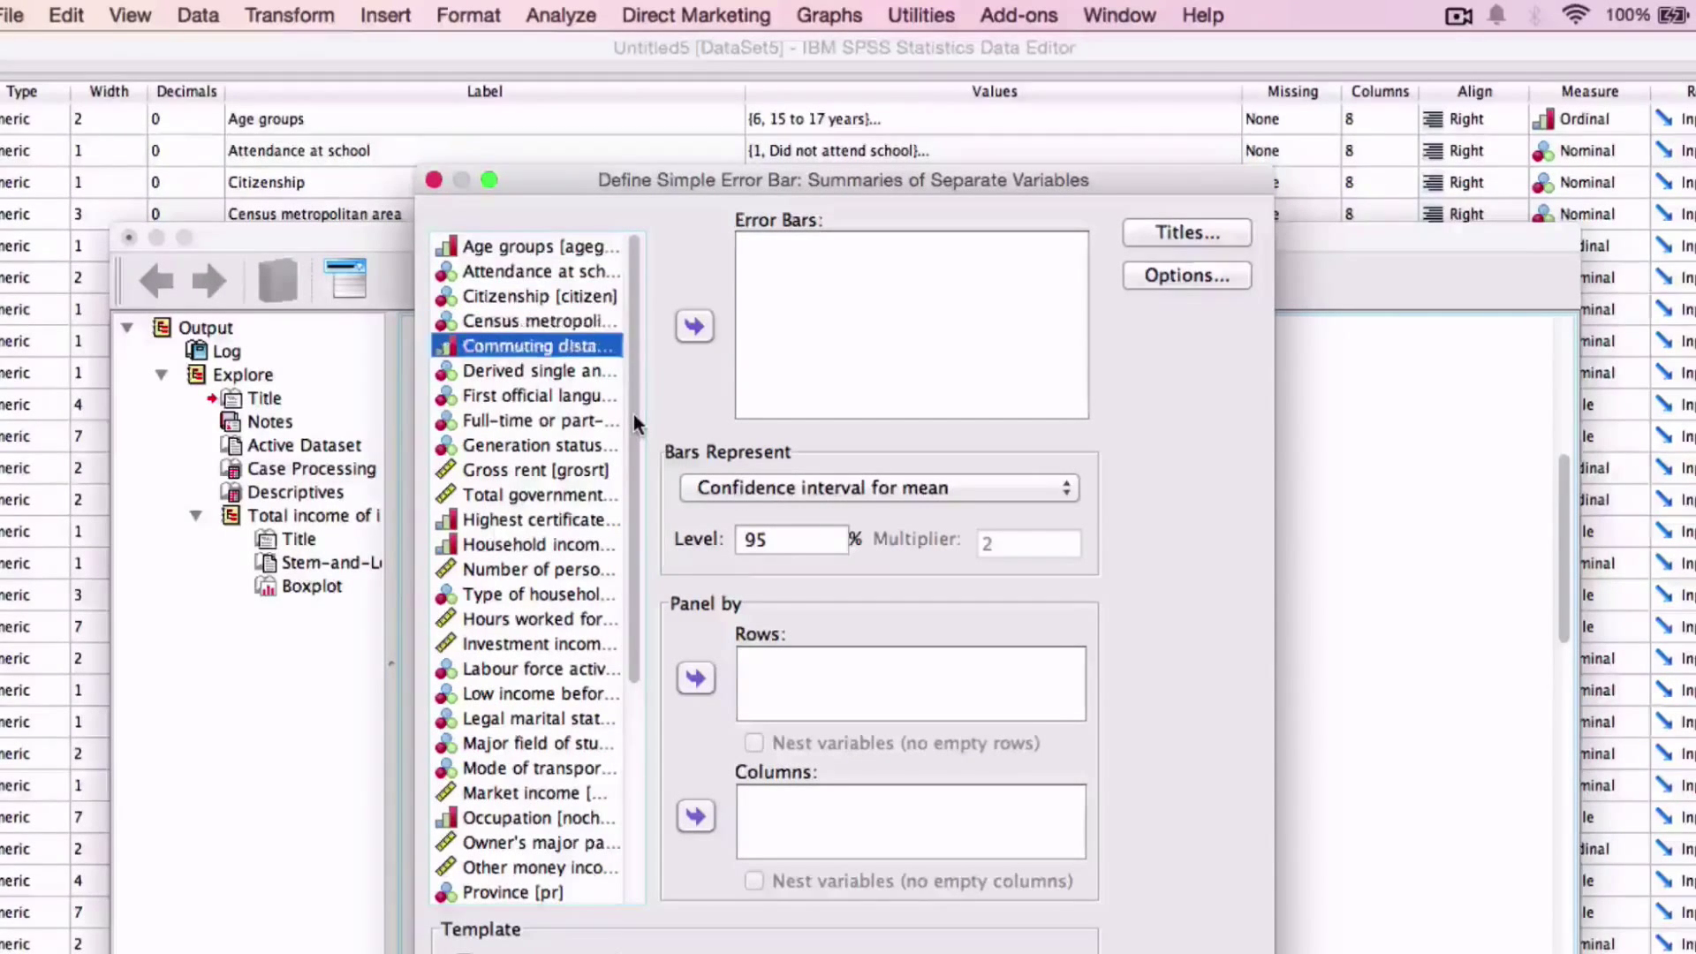
pyautogui.press('Down')
pyautogui.press('Down')
pyautogui.press('Down')
pyautogui.press('Down')
pyautogui.press('Down')
pyautogui.press('Down')
pyautogui.press('Down')
pyautogui.press('Down')
pyautogui.press('Down')
pyautogui.press('Down')
pyautogui.press('Down')
pyautogui.press('Down')
pyautogui.press('Down')
pyautogui.press('Down')
pyautogui.press('Down')
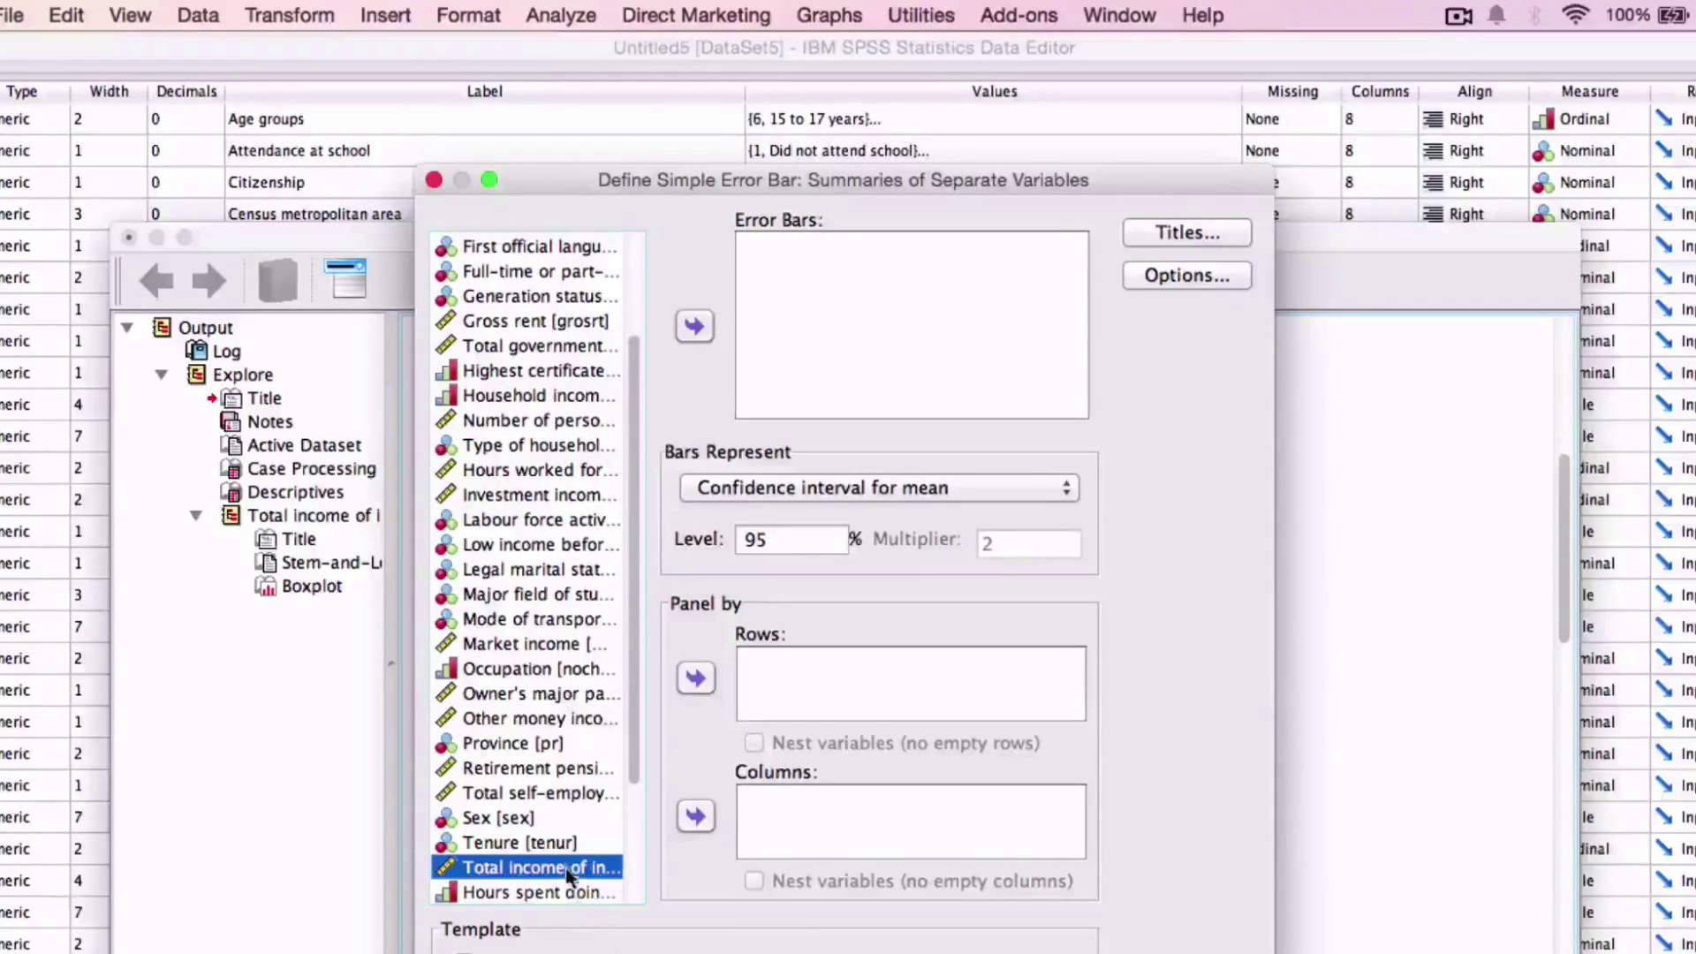
pyautogui.click(692, 330)
# - Create the 95% CI error bar chart for total income and deselect it in the Viewer
pyautogui.click(1065, 242)
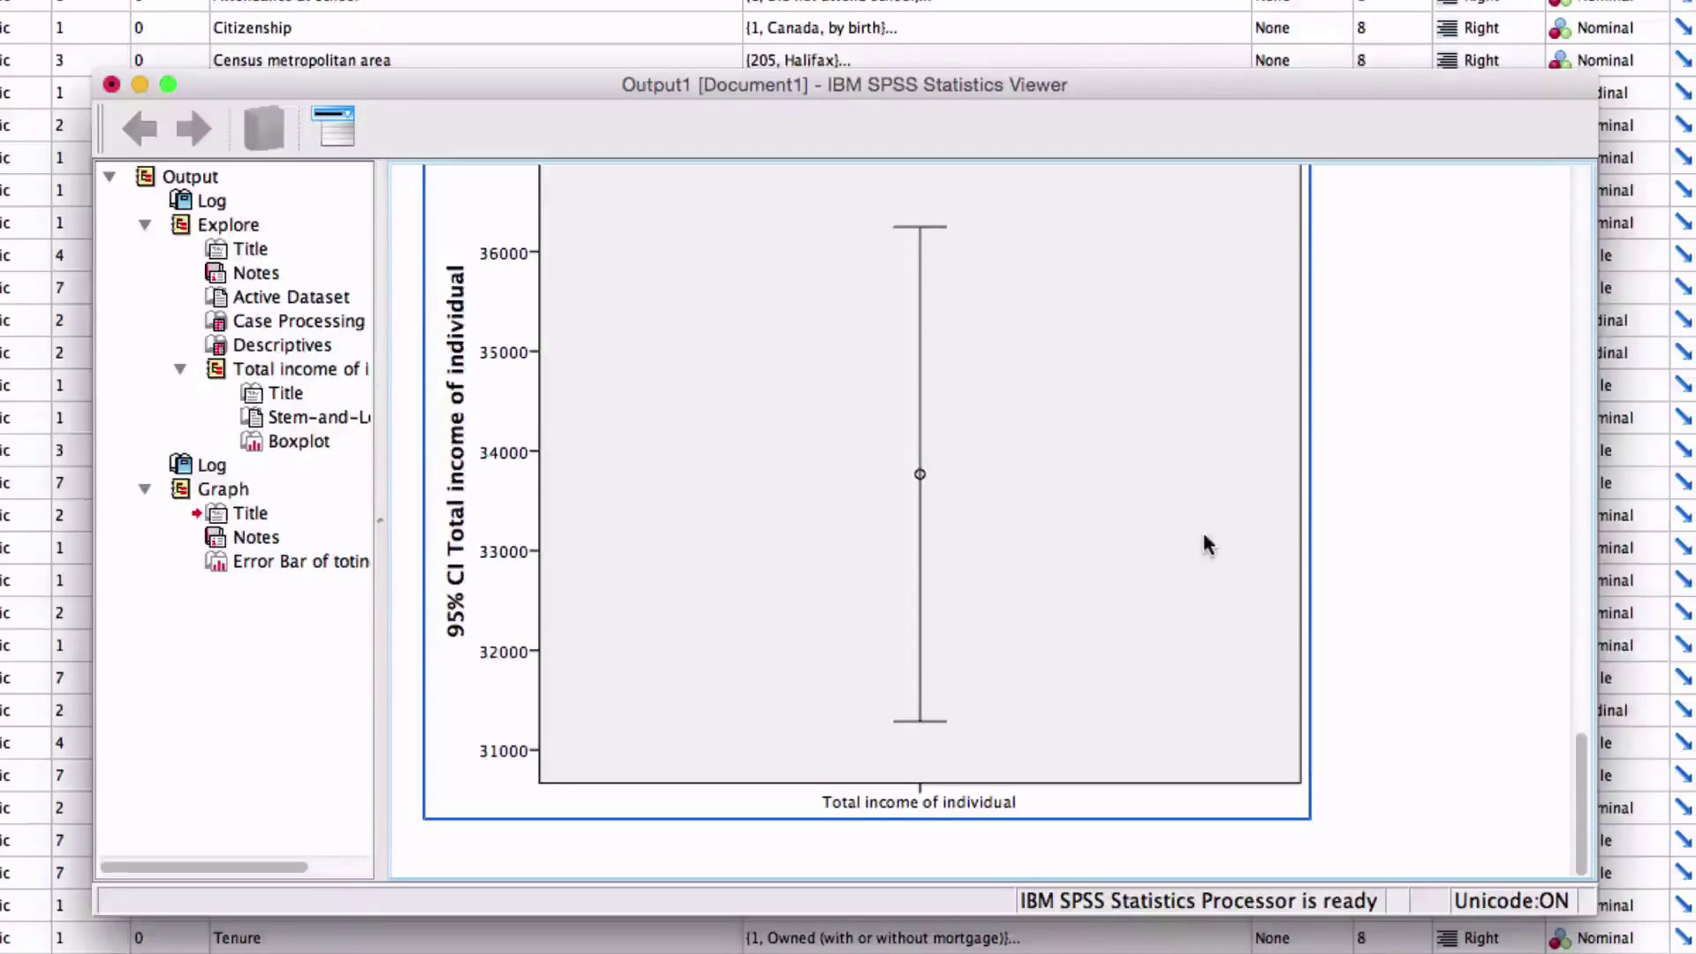
pyautogui.click(1340, 574)
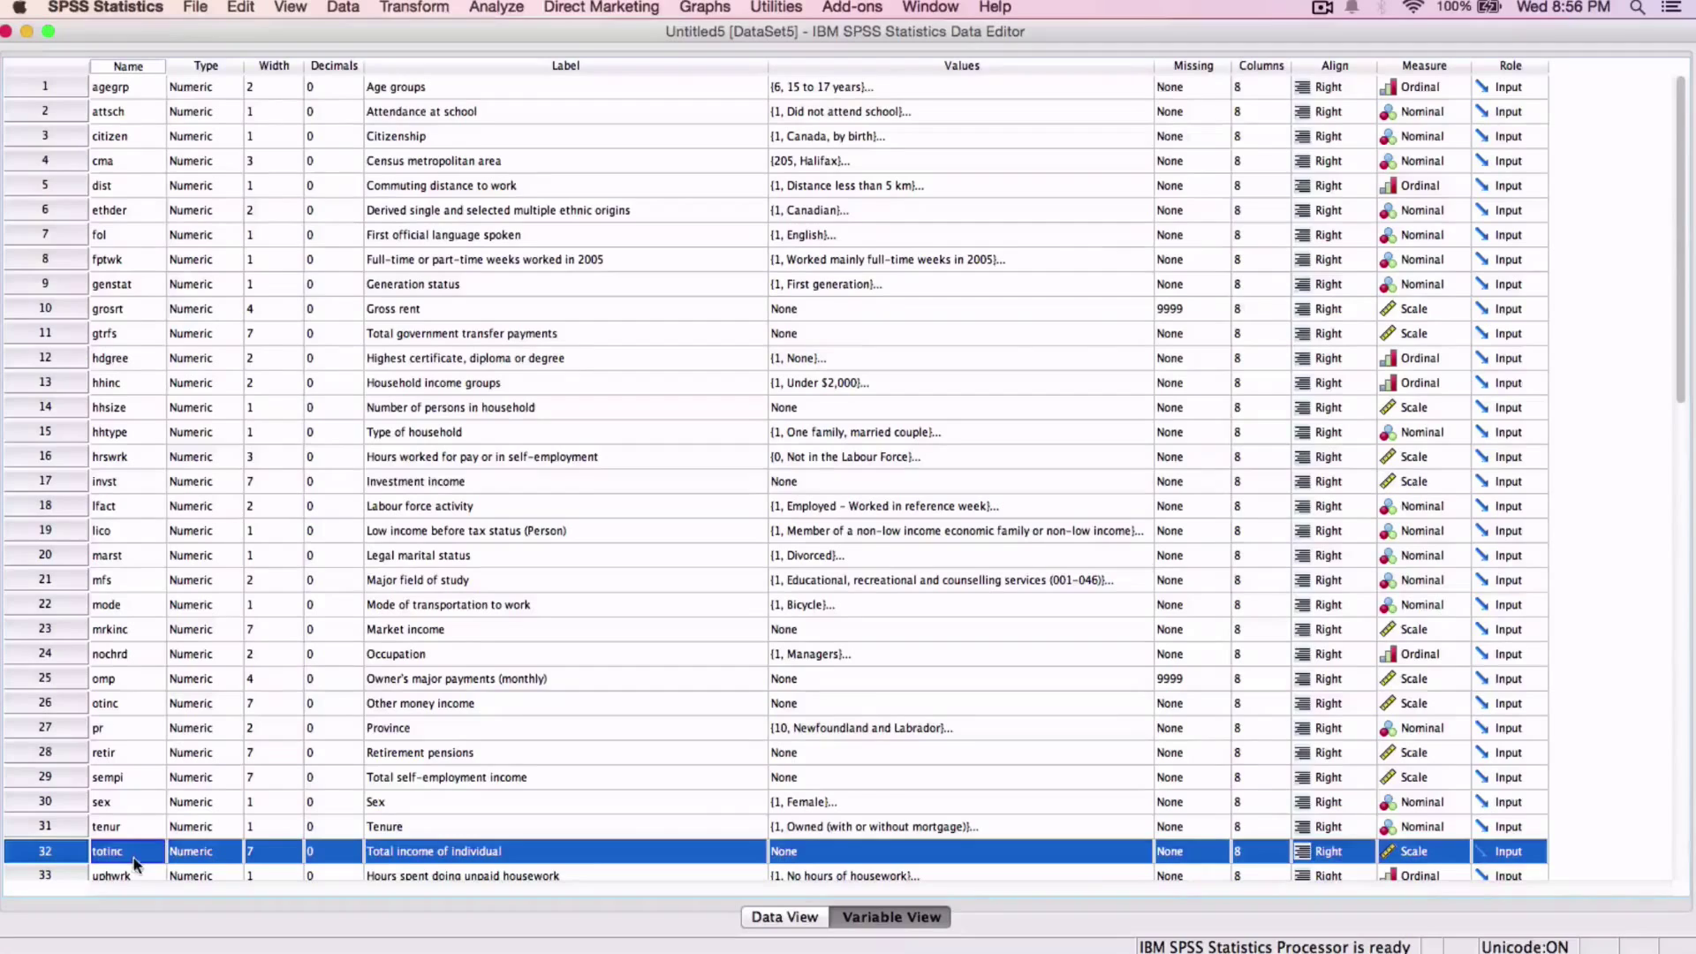
# - Review the Legal marital status value labels, such as Separated, Never legally married and Widowed
pyautogui.click(1141, 556)
pyautogui.click(1141, 556)
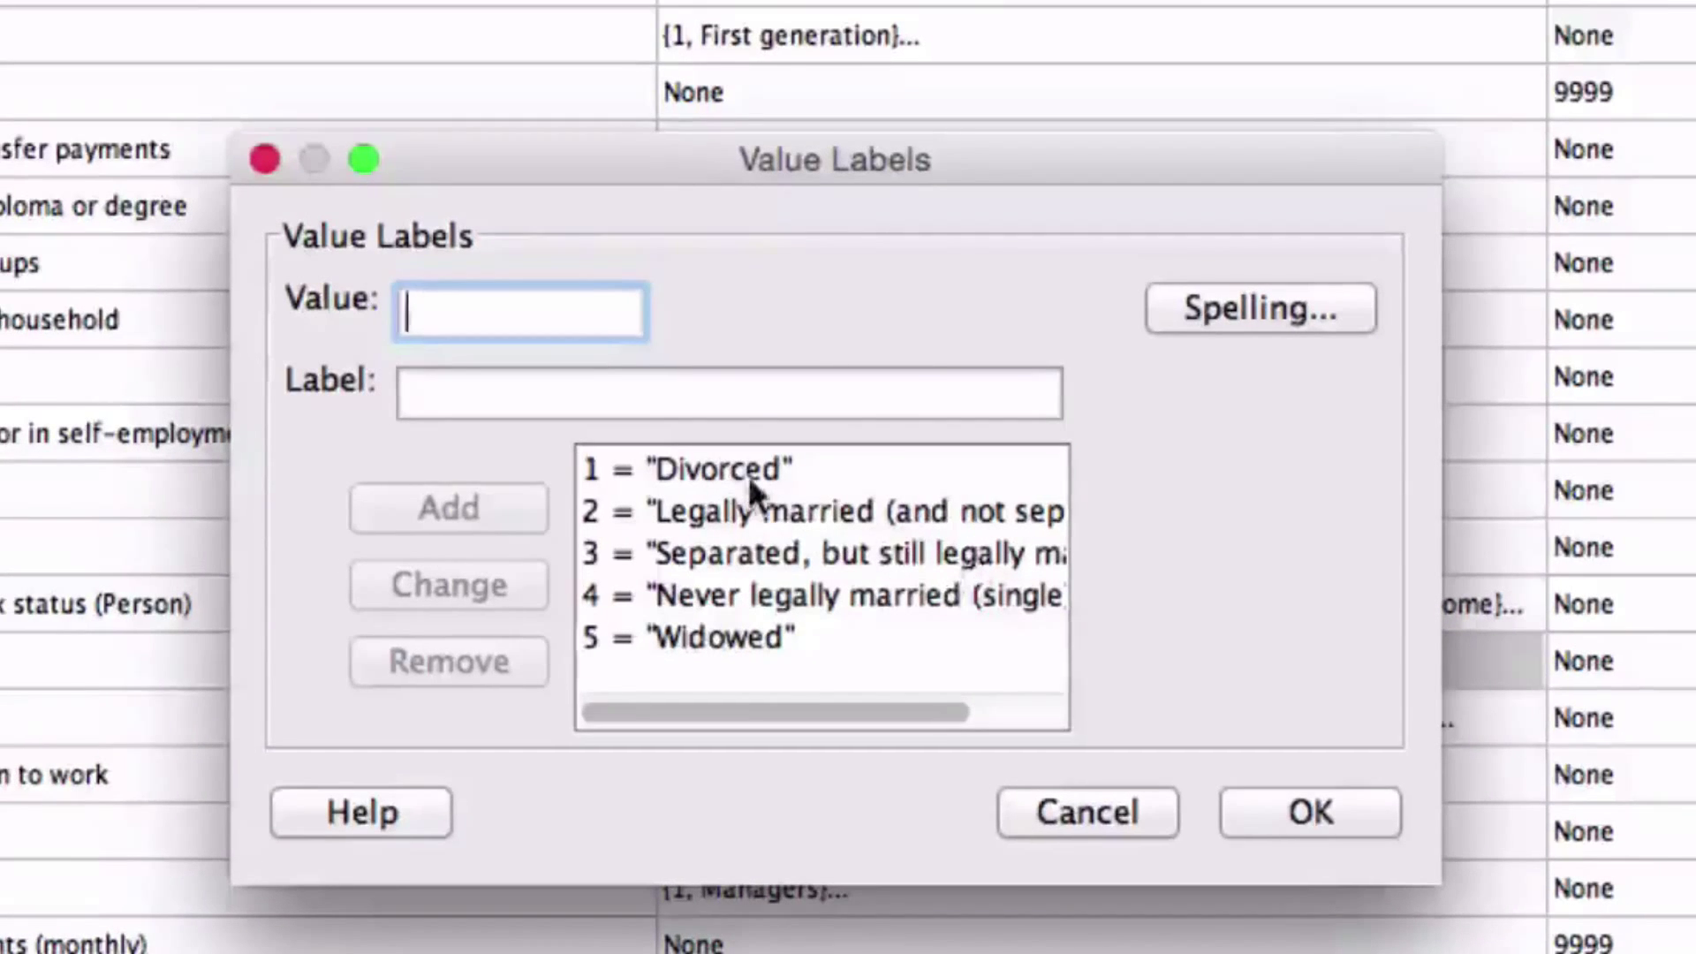
pyautogui.click(749, 473)
pyautogui.click(776, 510)
pyautogui.click(793, 554)
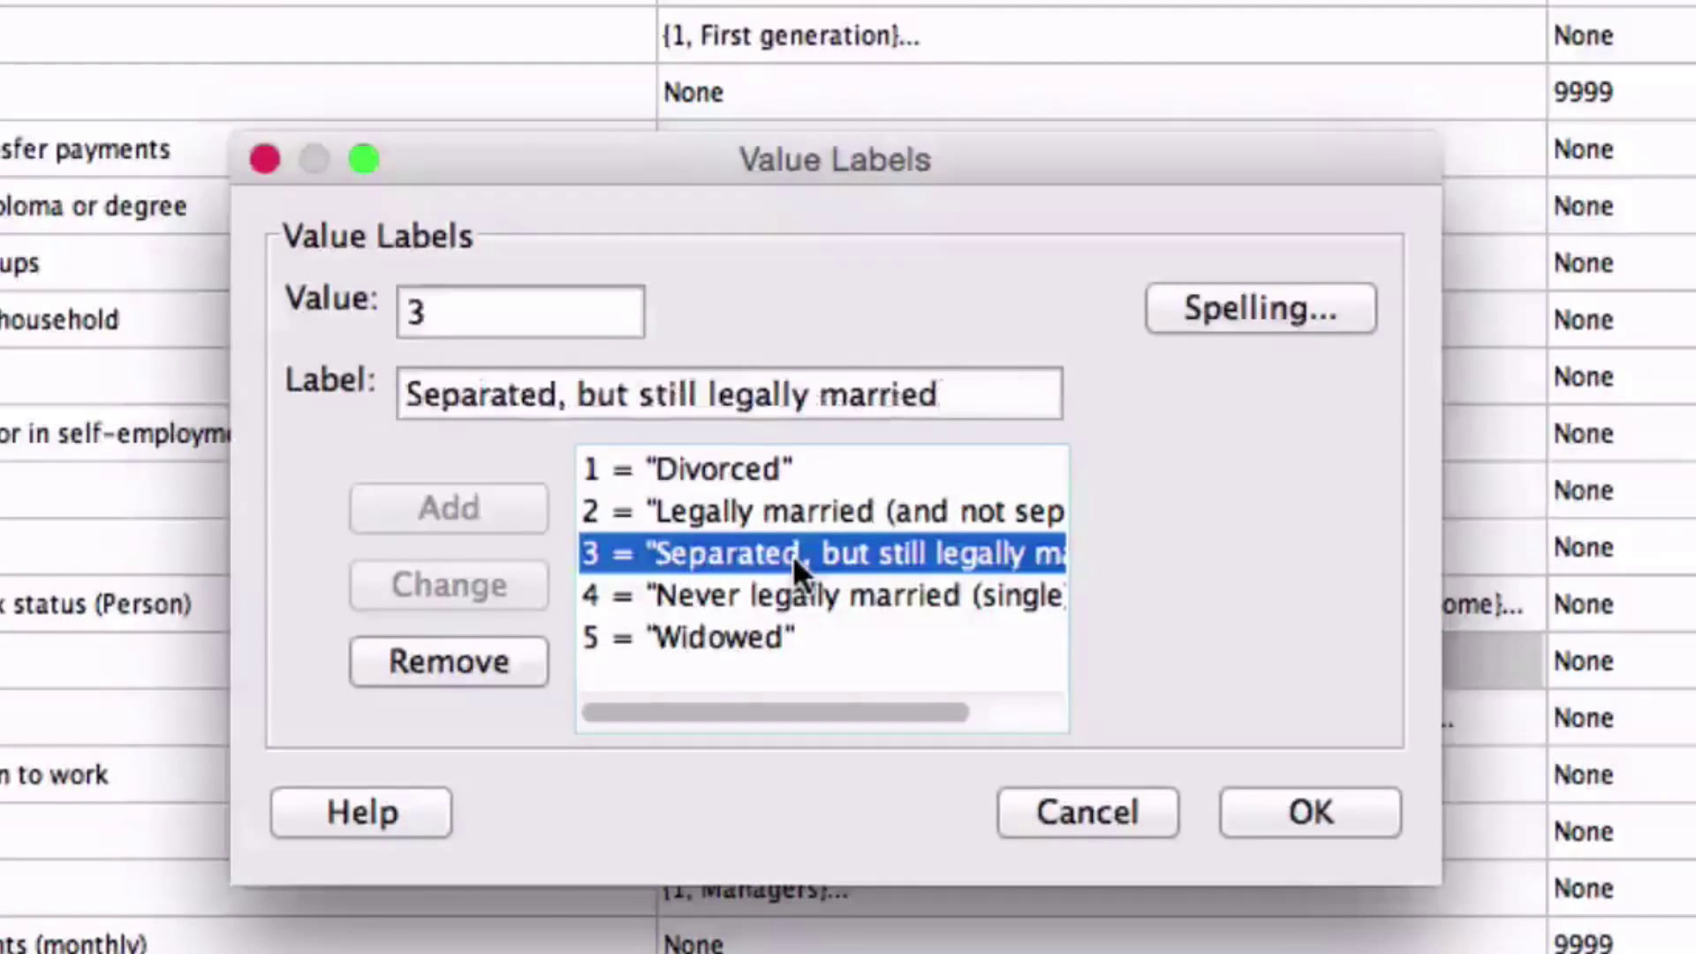
pyautogui.click(825, 597)
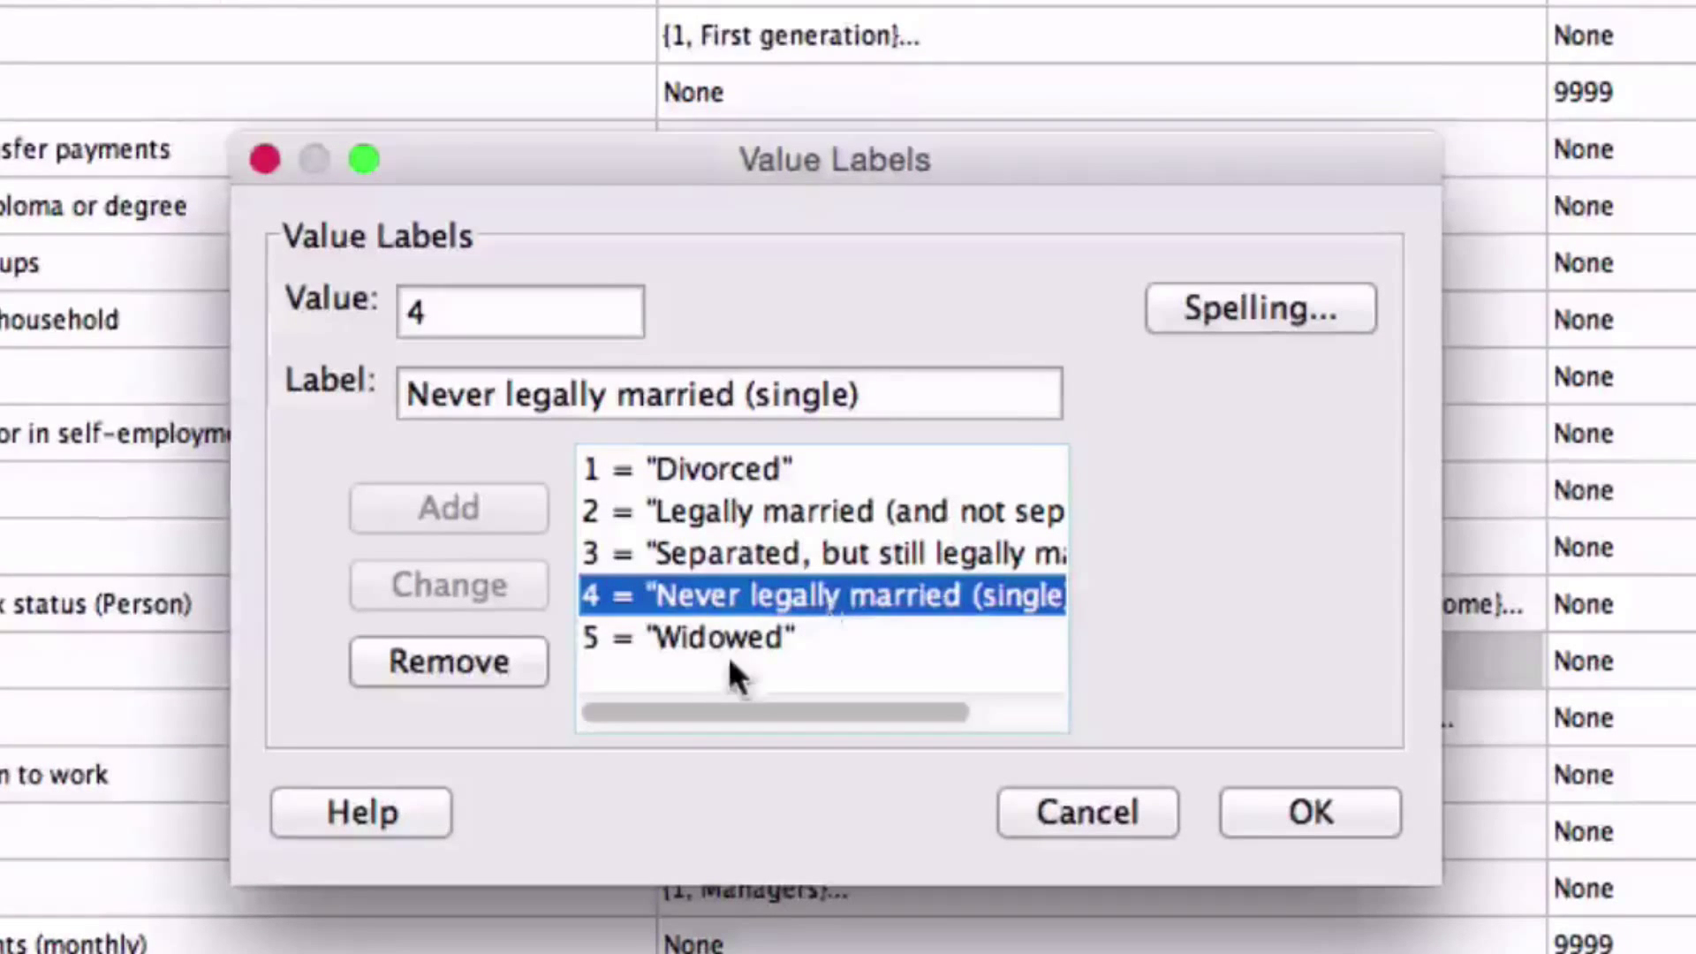
pyautogui.click(753, 634)
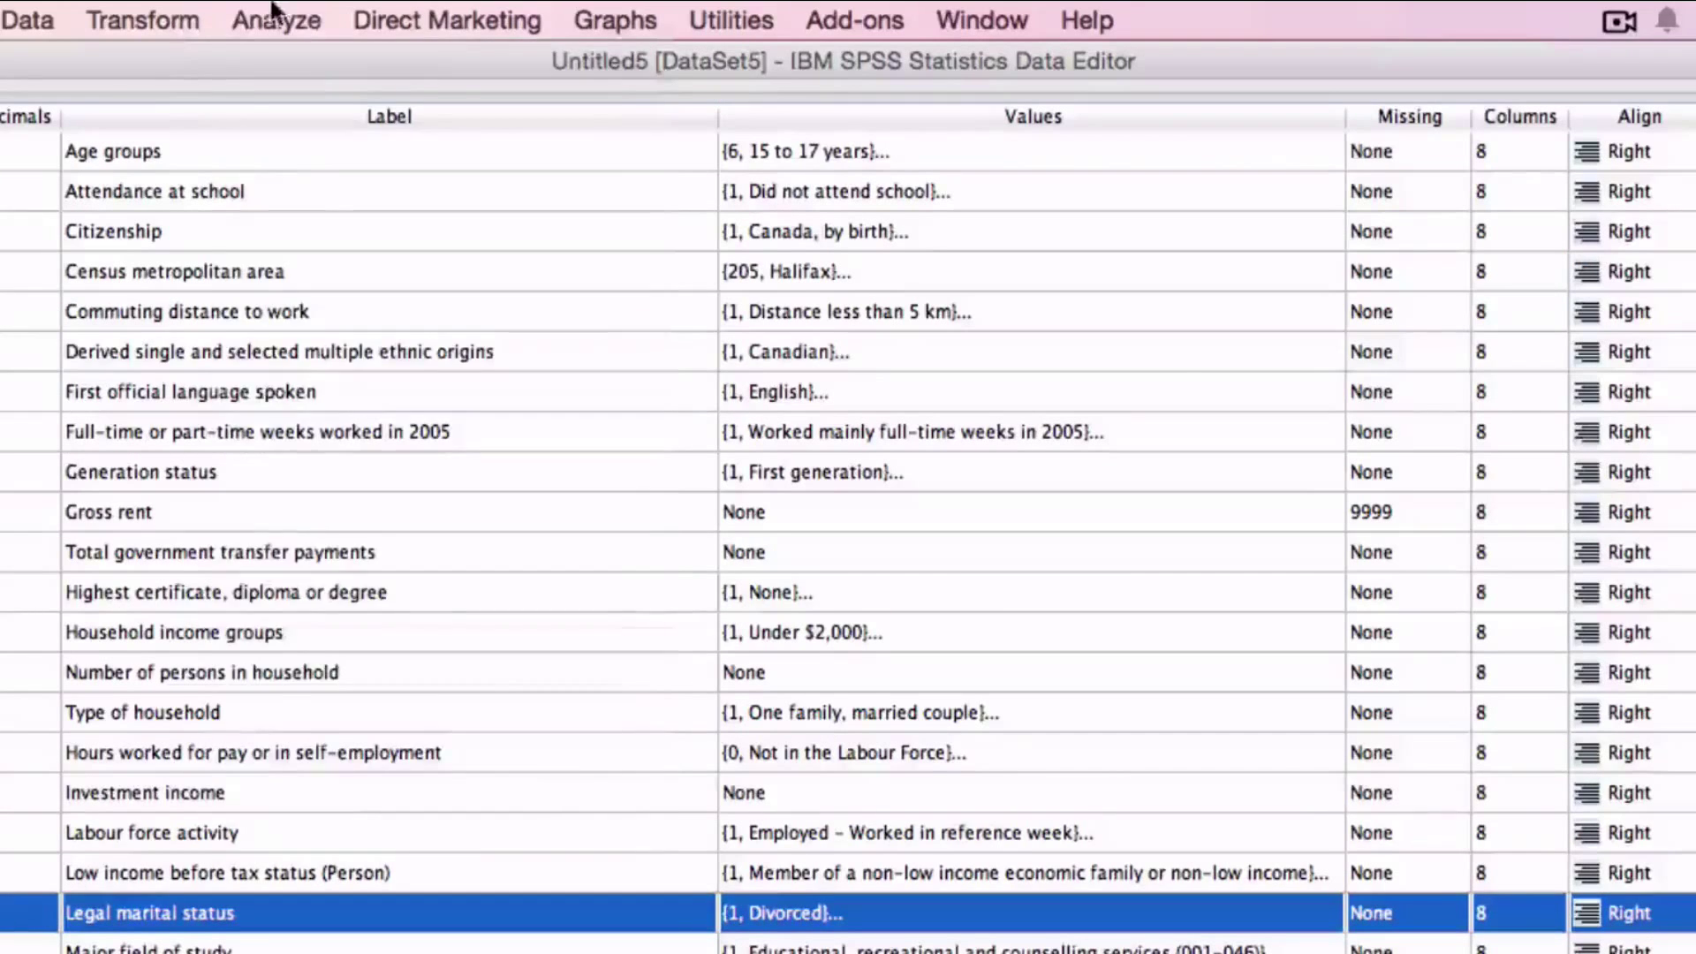
# - Run Frequencies on Legal marital status alone, replacing total income in the variable list
pyautogui.click(274, 18)
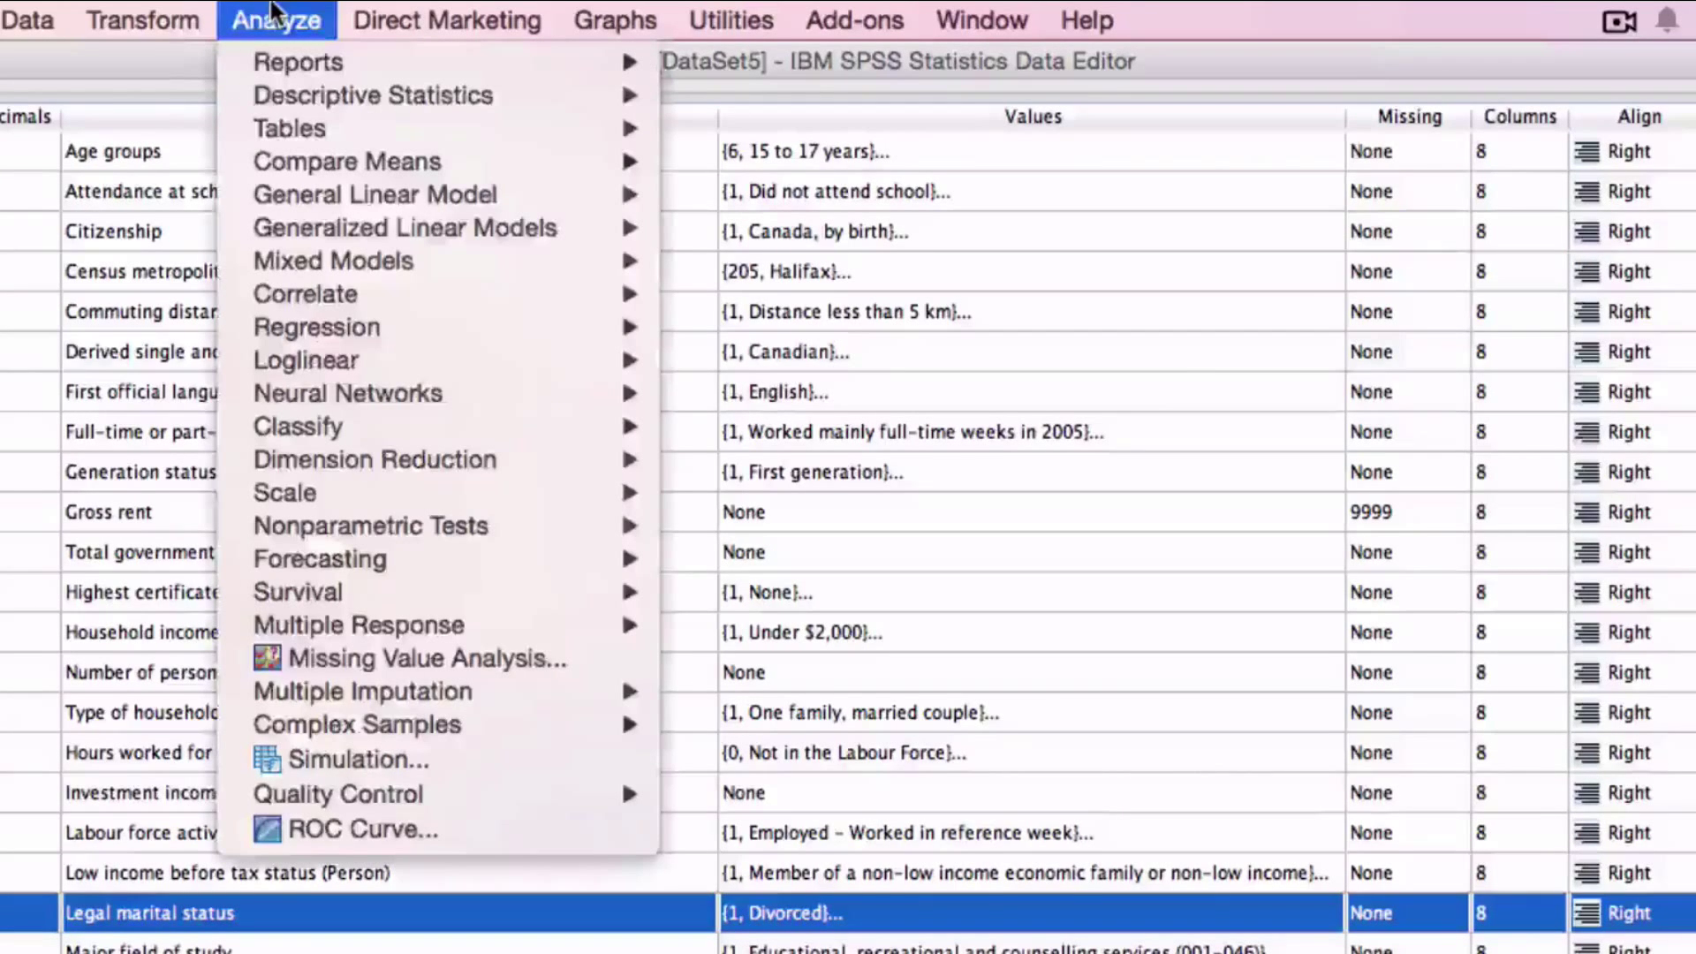
pyautogui.moveTo(570, 101)
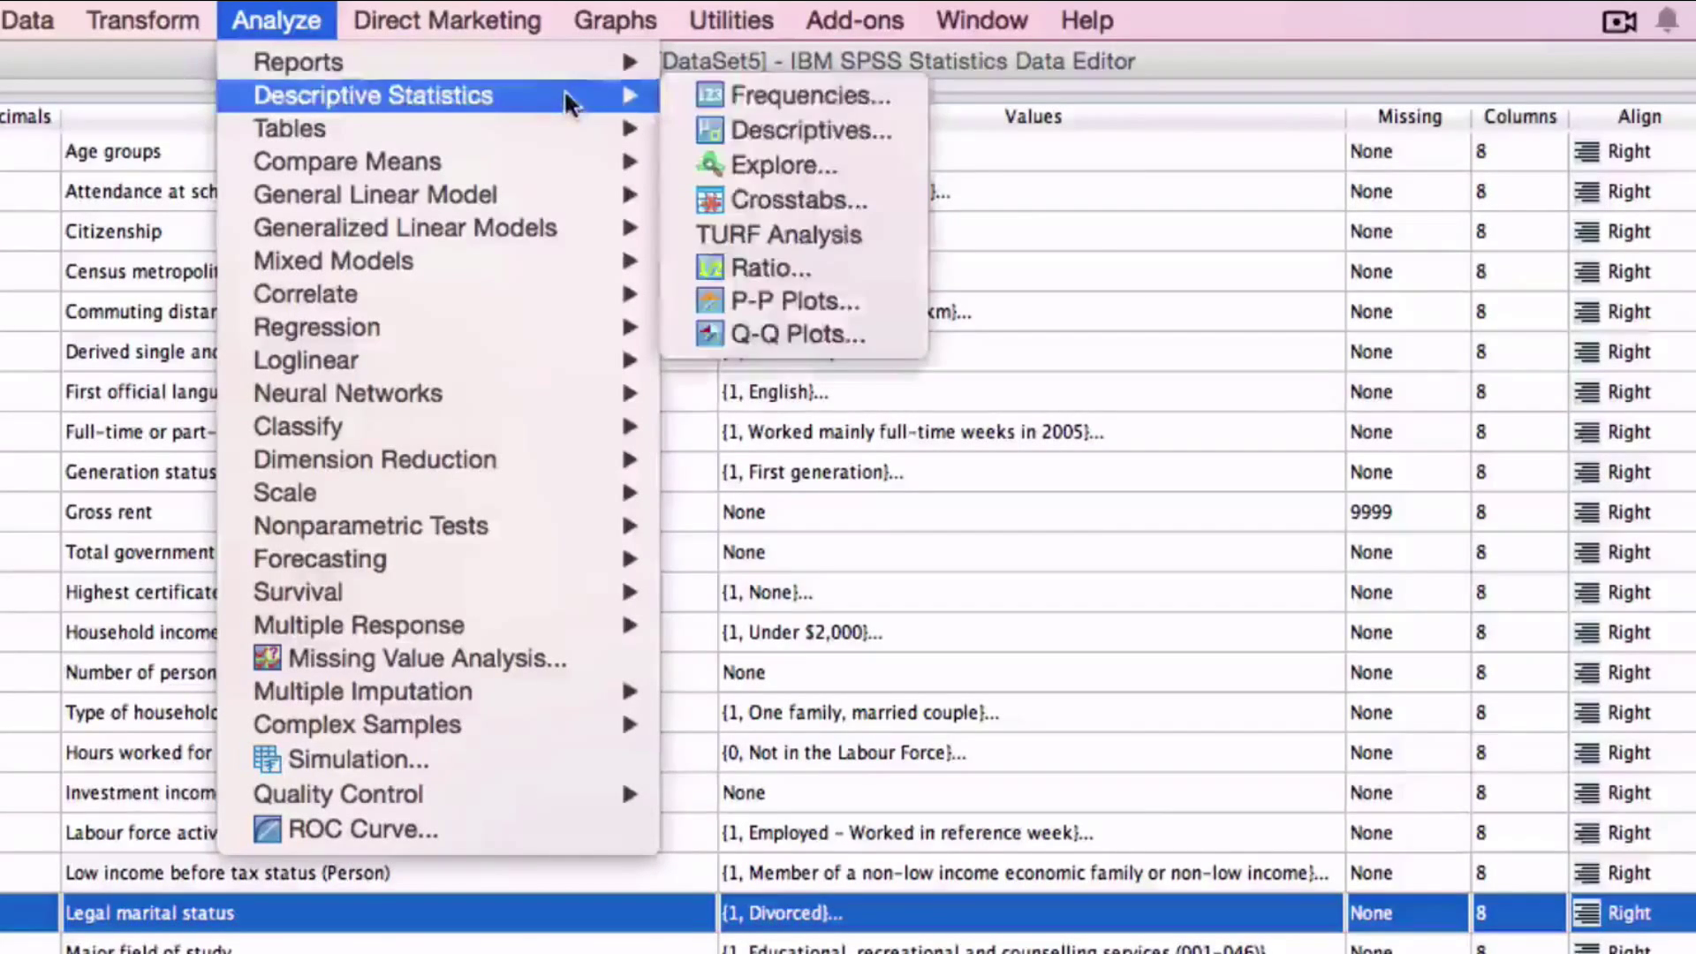
pyautogui.click(778, 94)
pyautogui.click(887, 227)
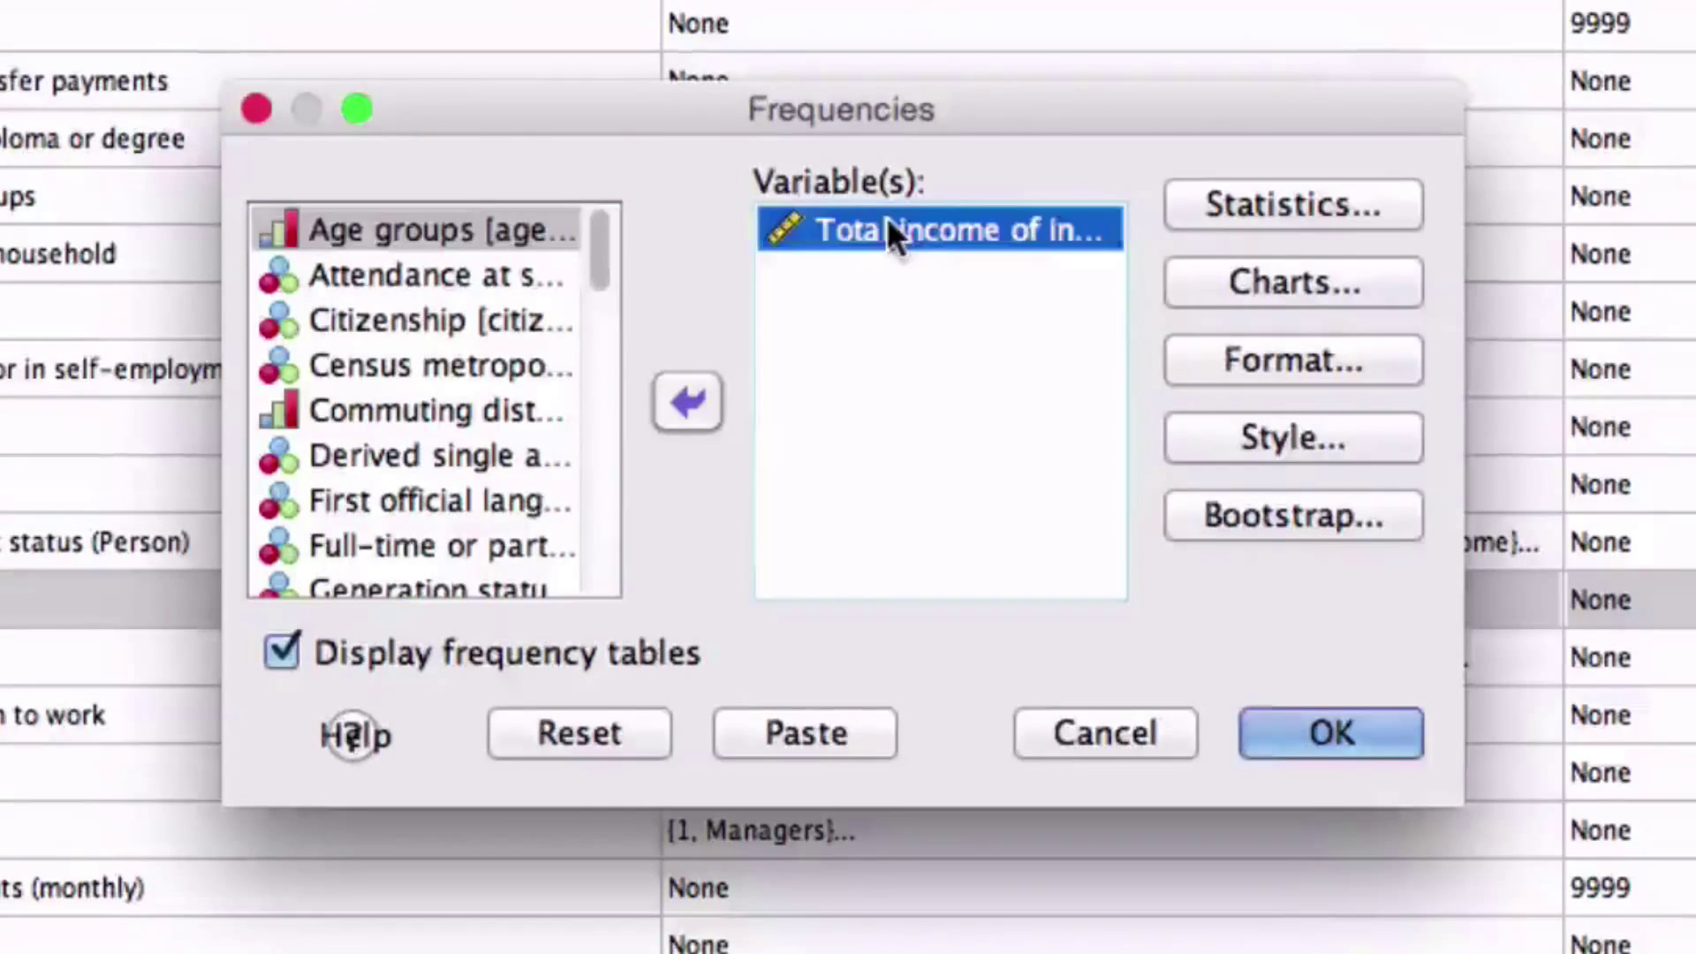
pyautogui.click(663, 419)
pyautogui.scroll(5, 505, 454)
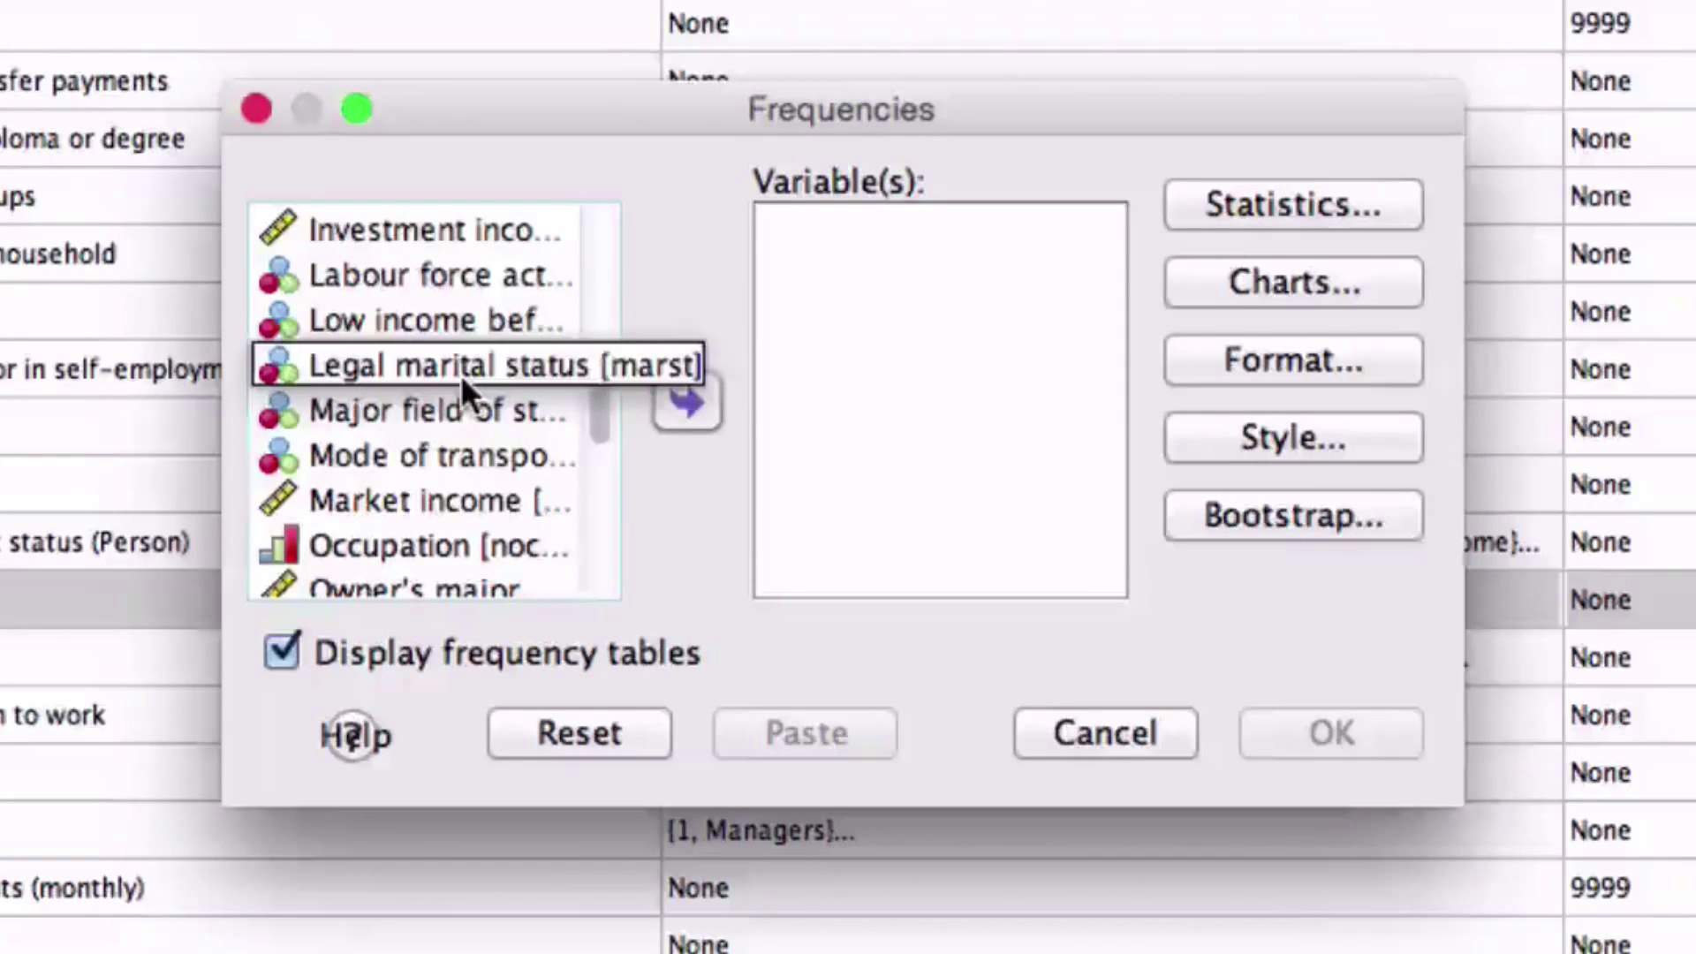
pyautogui.click(496, 366)
pyautogui.click(687, 403)
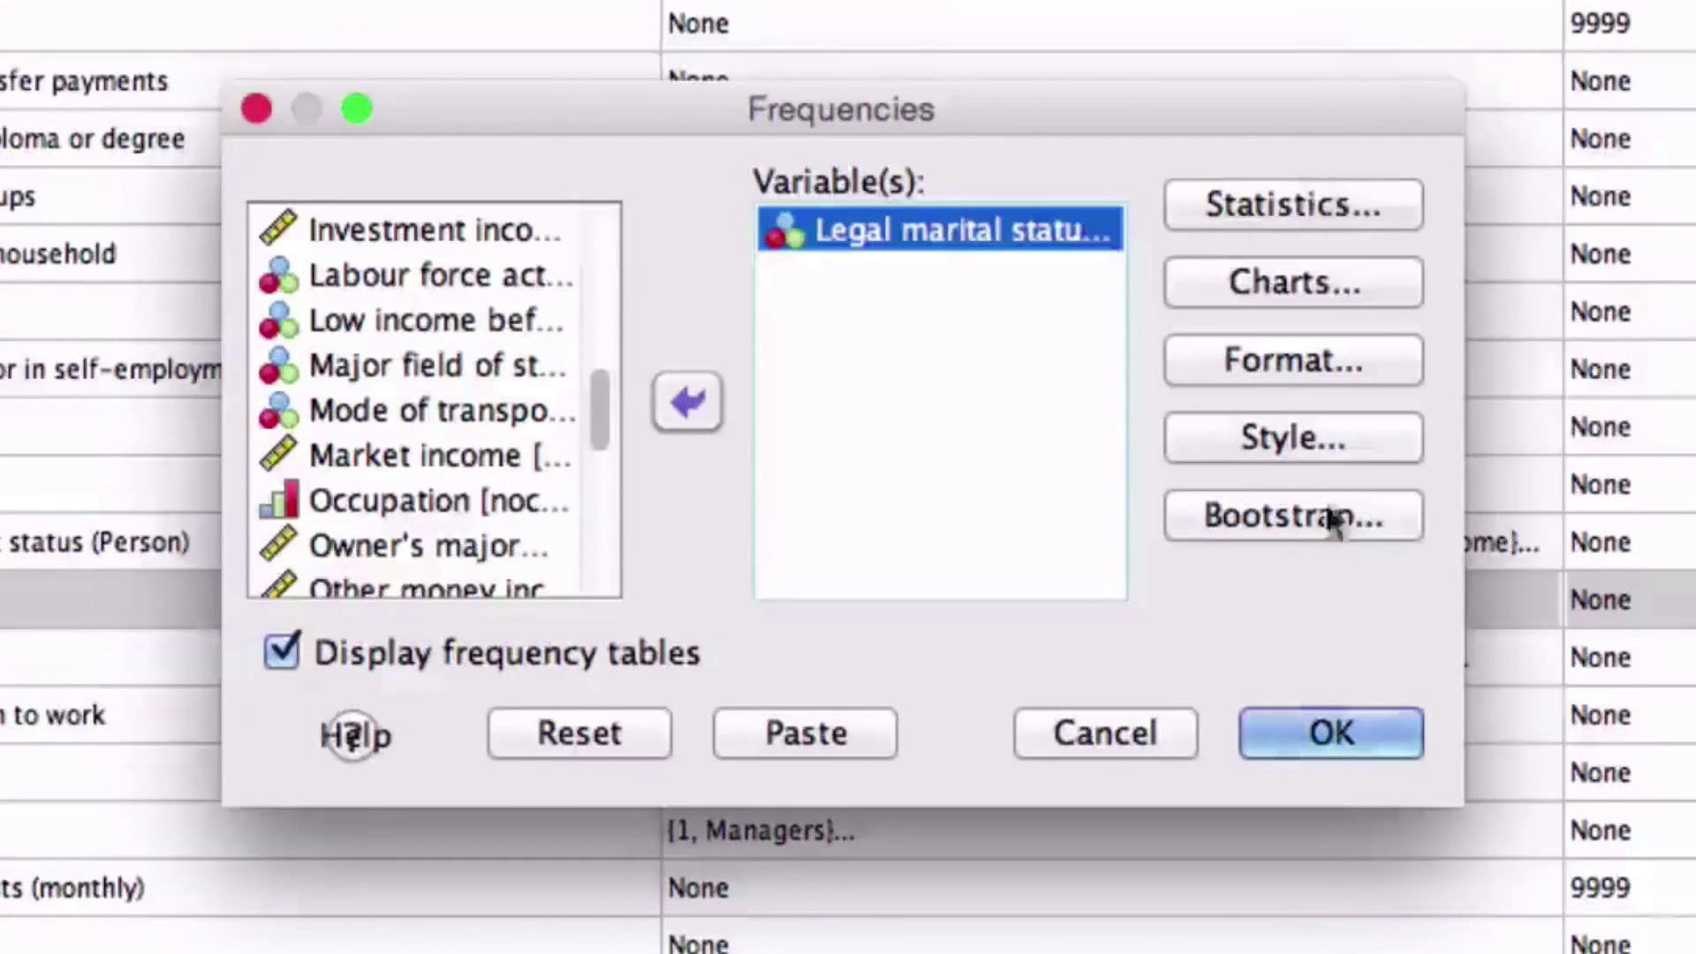
pyautogui.click(1368, 735)
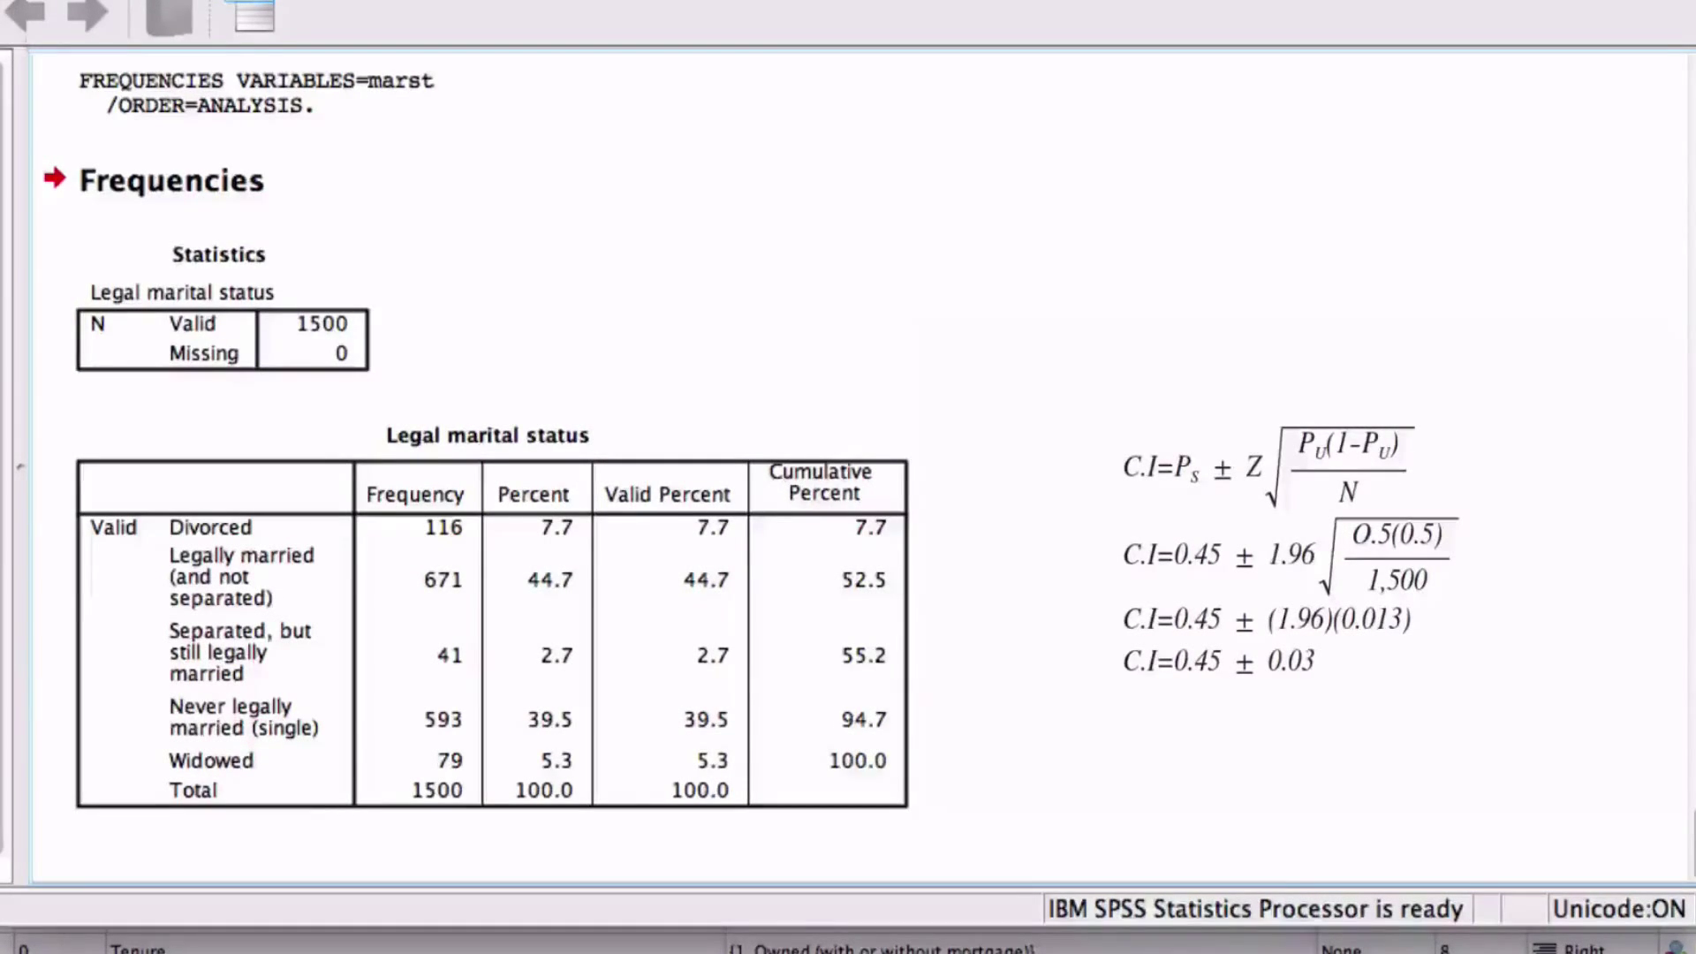